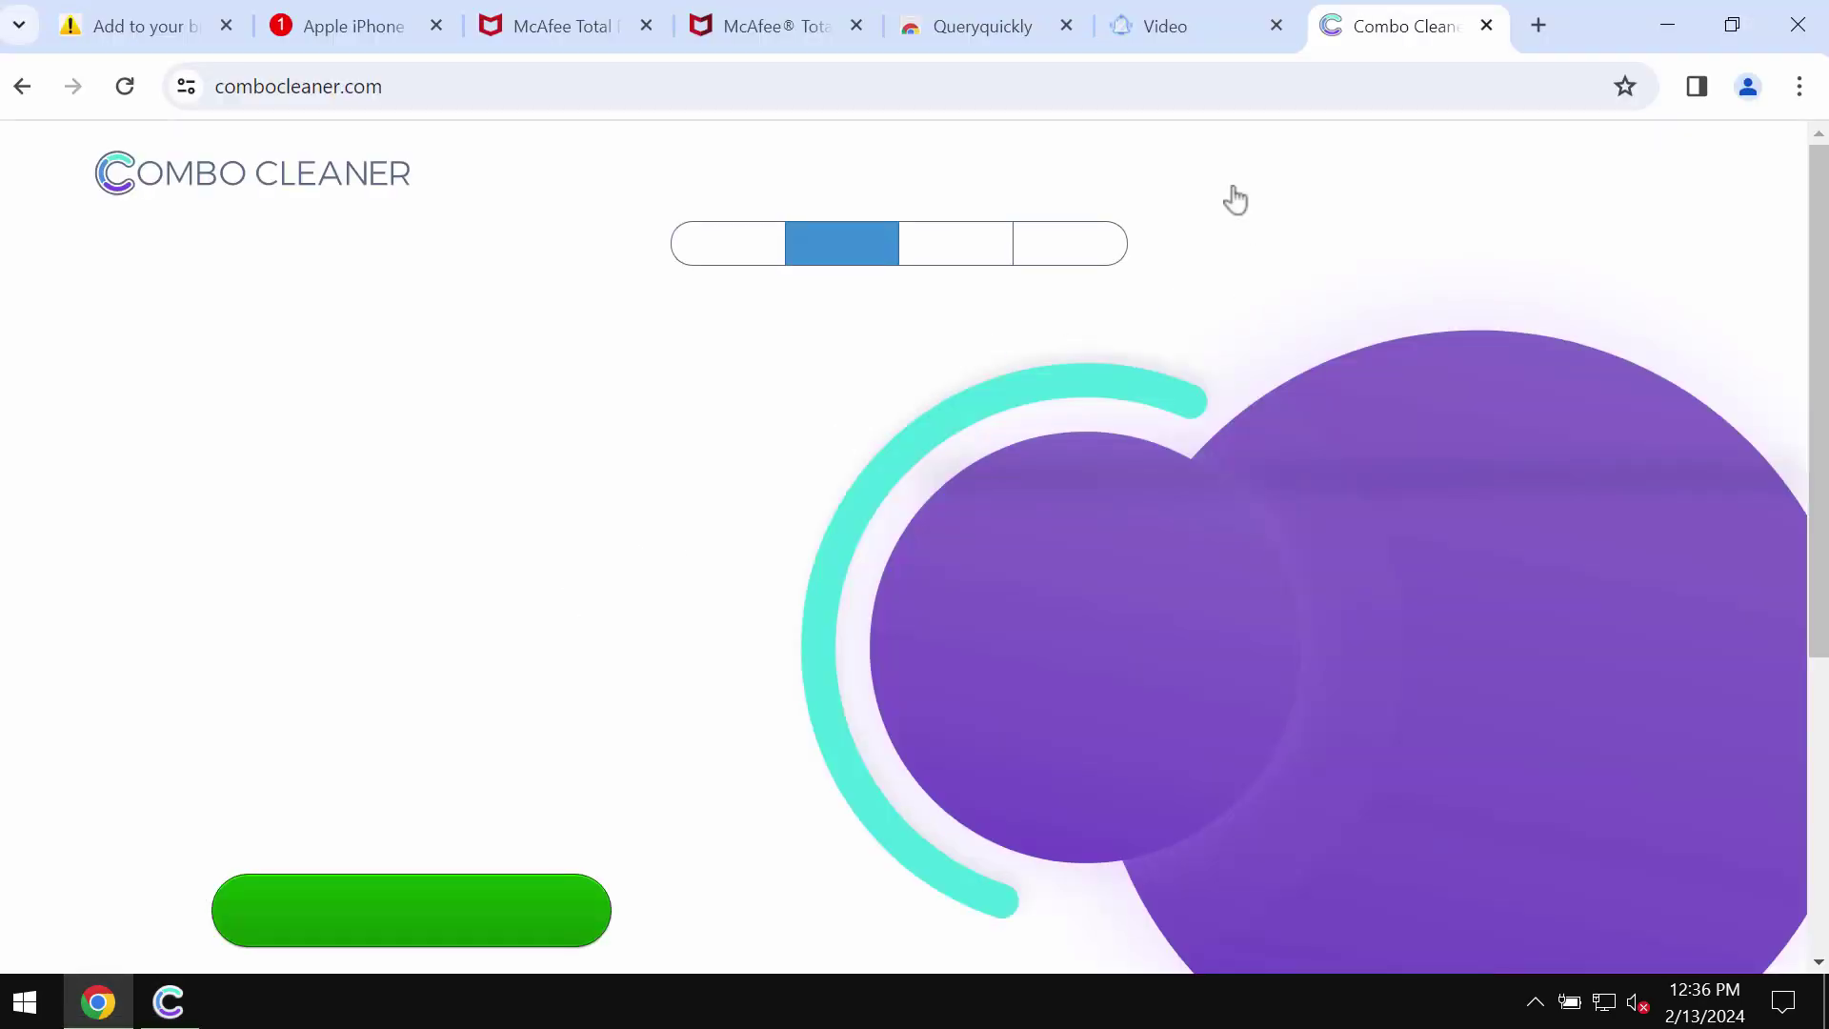
# Switch to the woaisn.com video tab and close the Combo Cleaner tab
pyautogui.click(1208, 28)
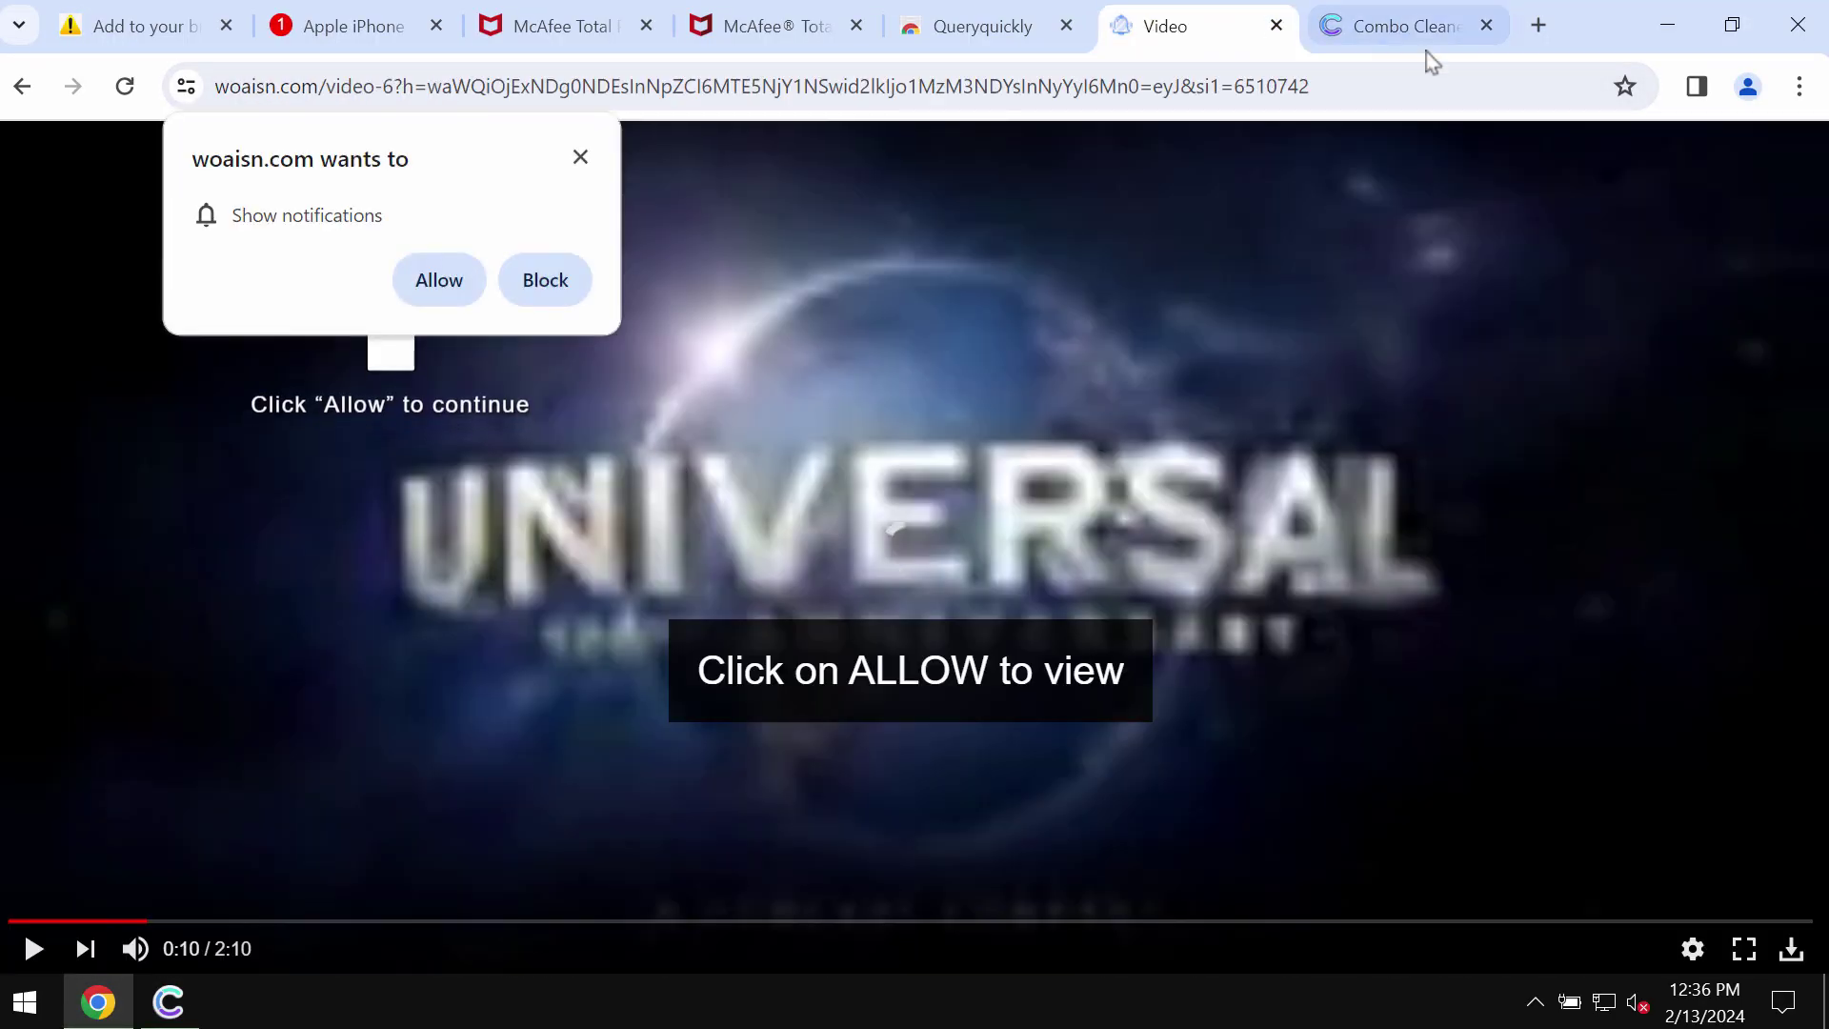
pyautogui.click(1486, 26)
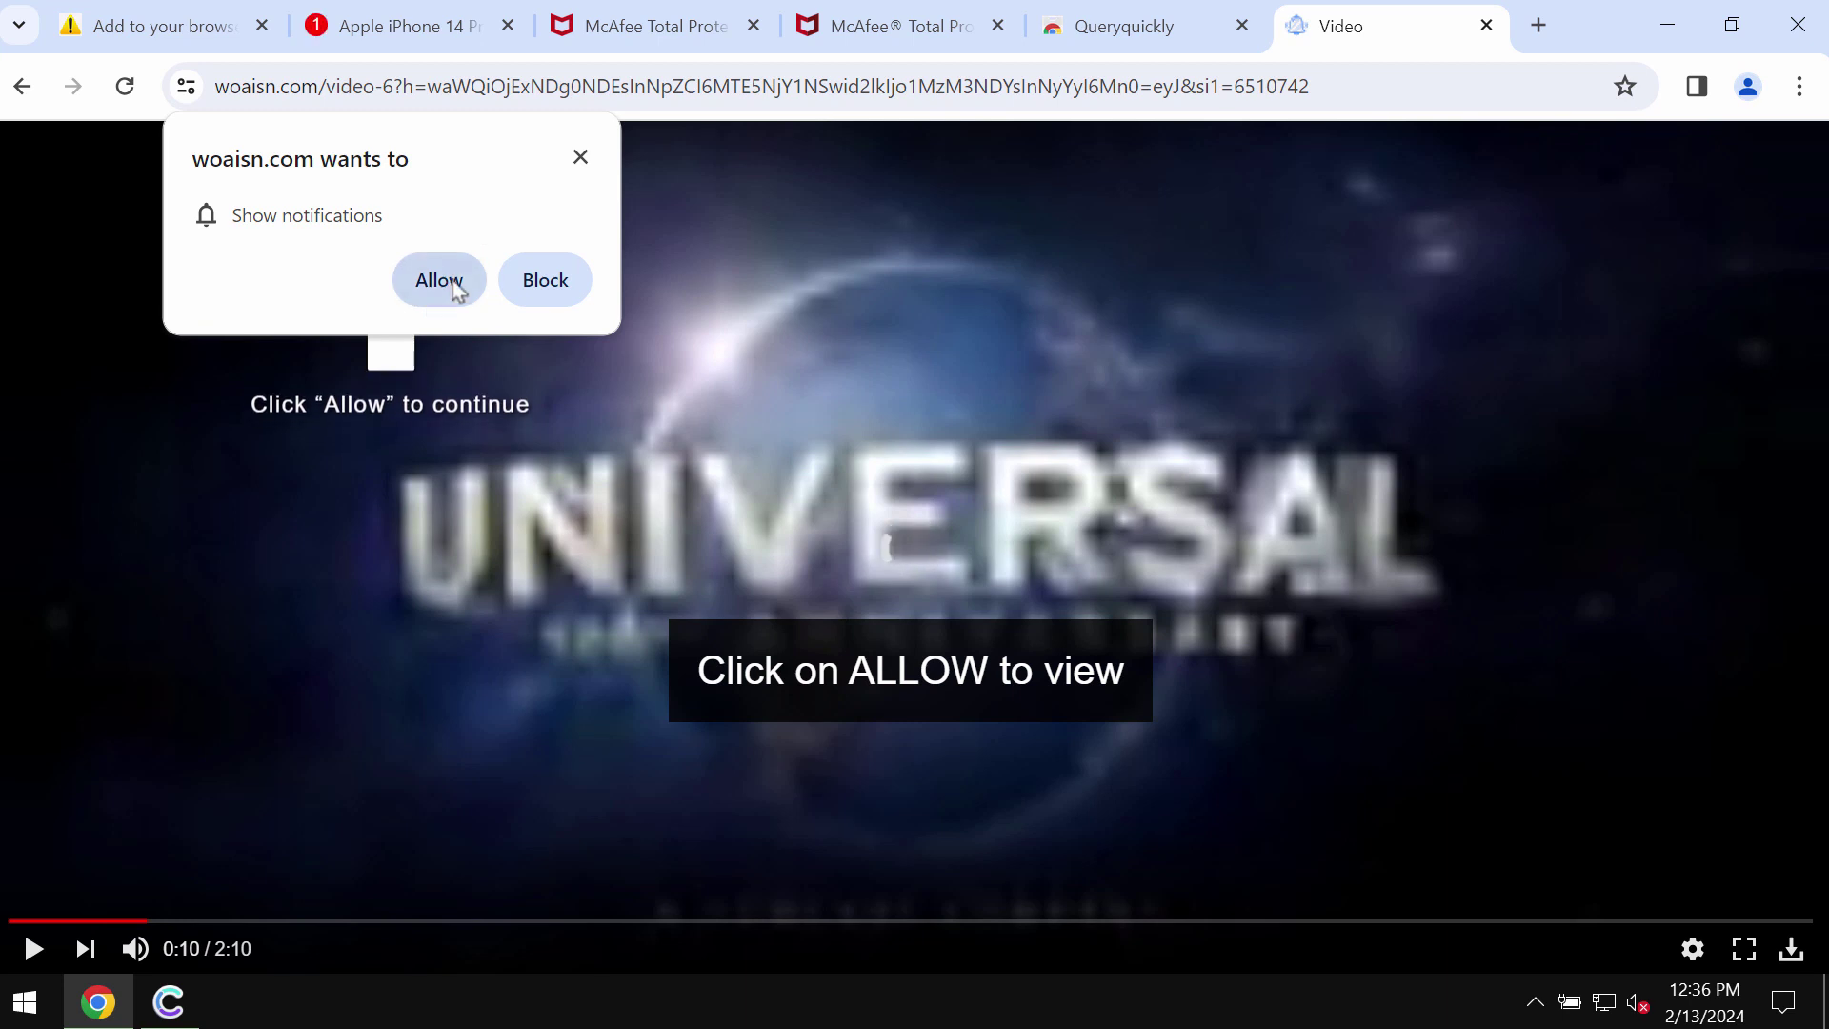
# Allow woaisn.com notifications, open a new tab, and close the china-tube.site spam tab
pyautogui.click(455, 288)
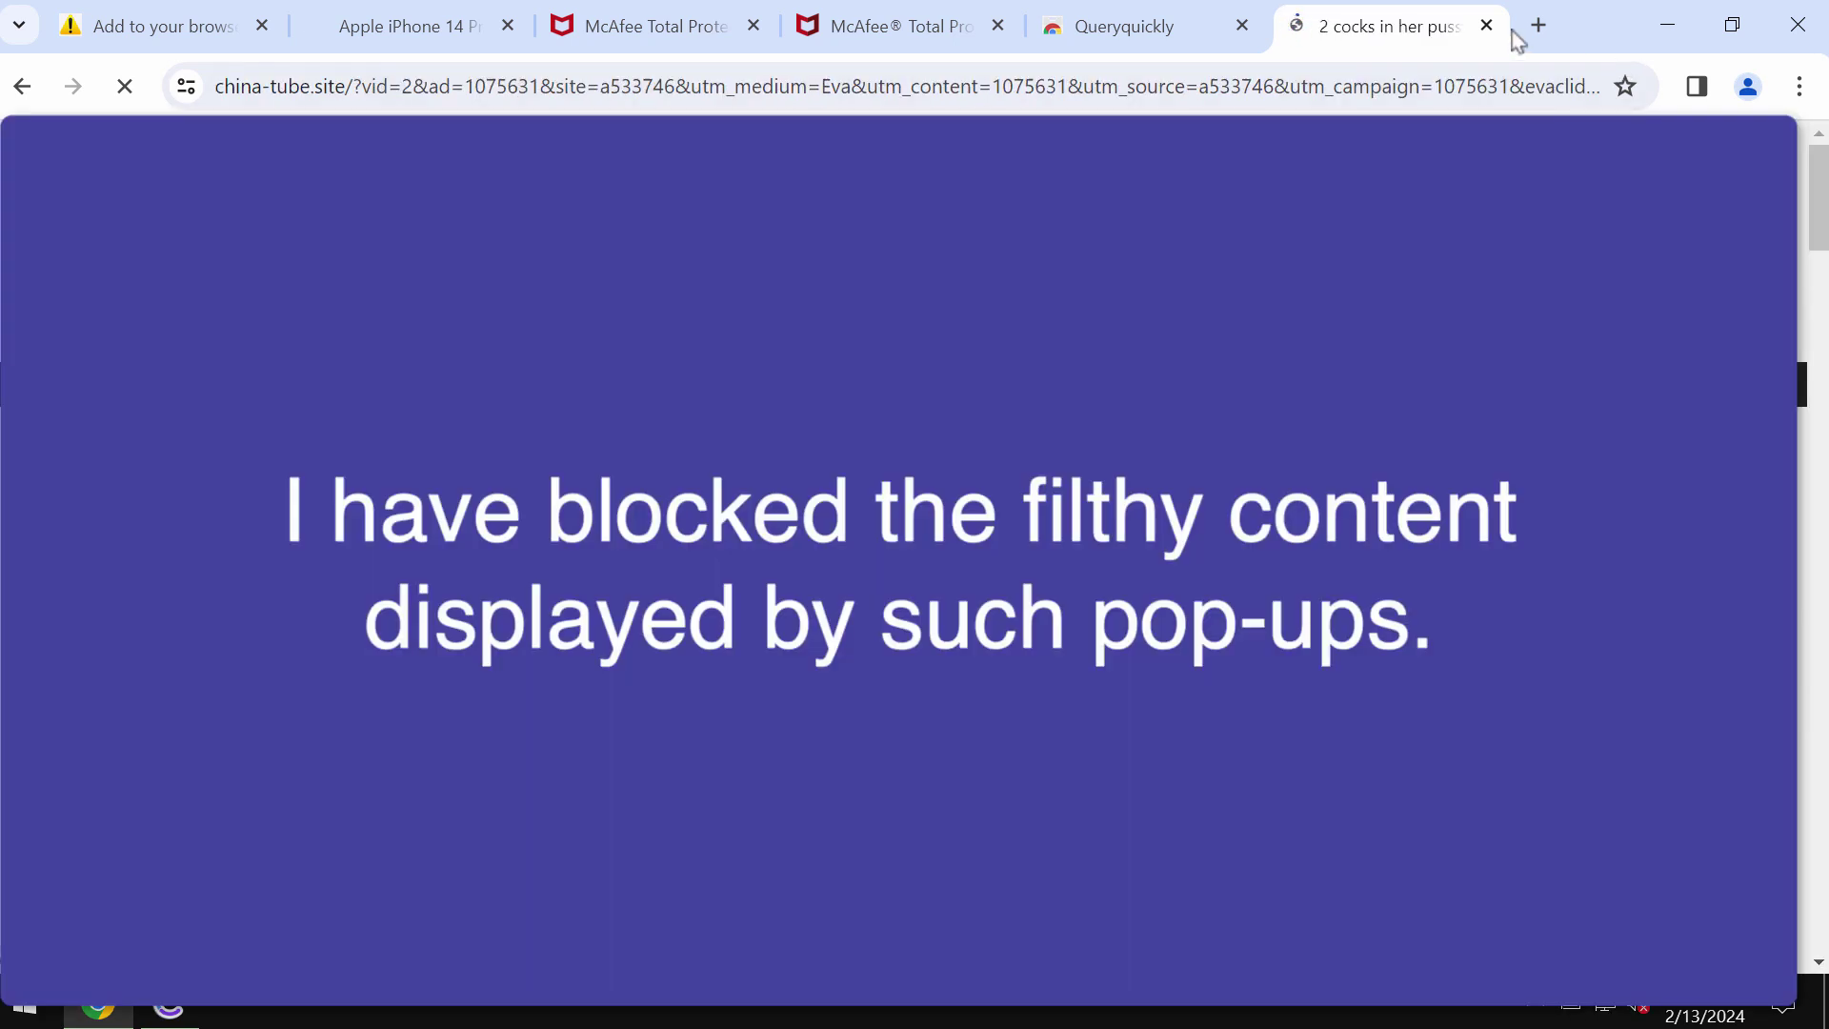
pyautogui.click(1542, 28)
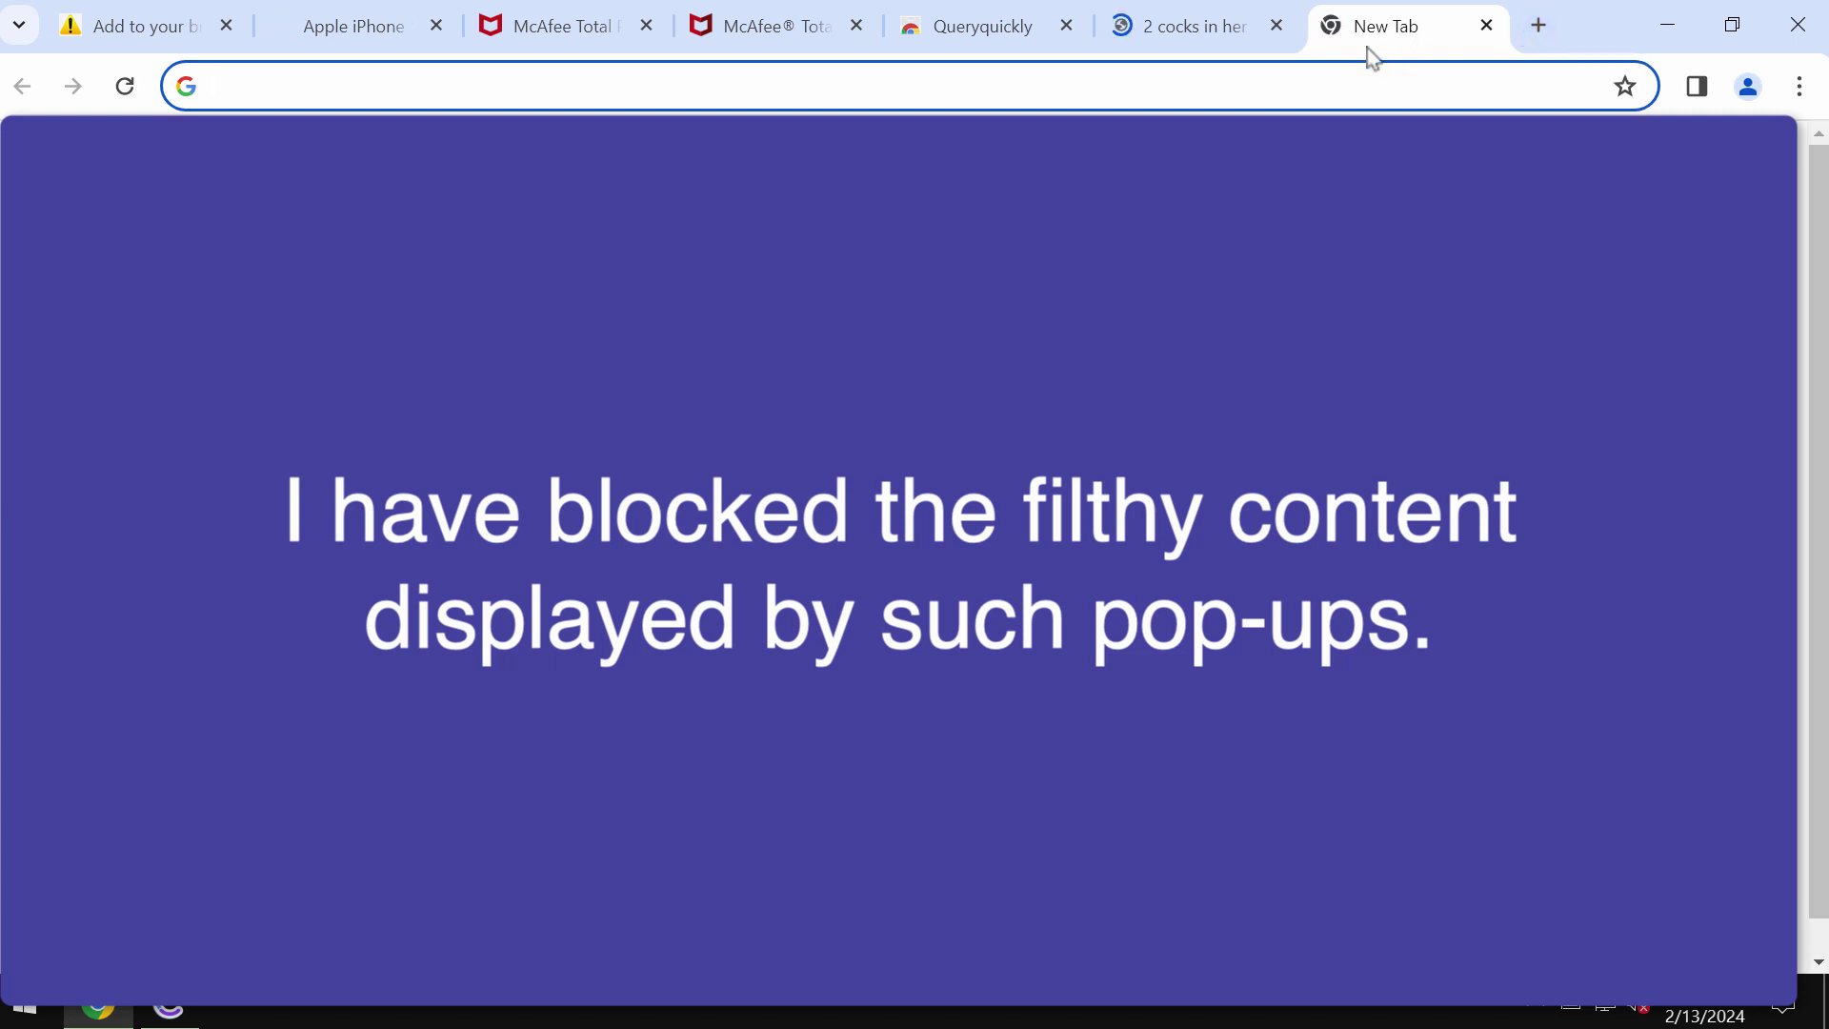
pyautogui.click(1276, 26)
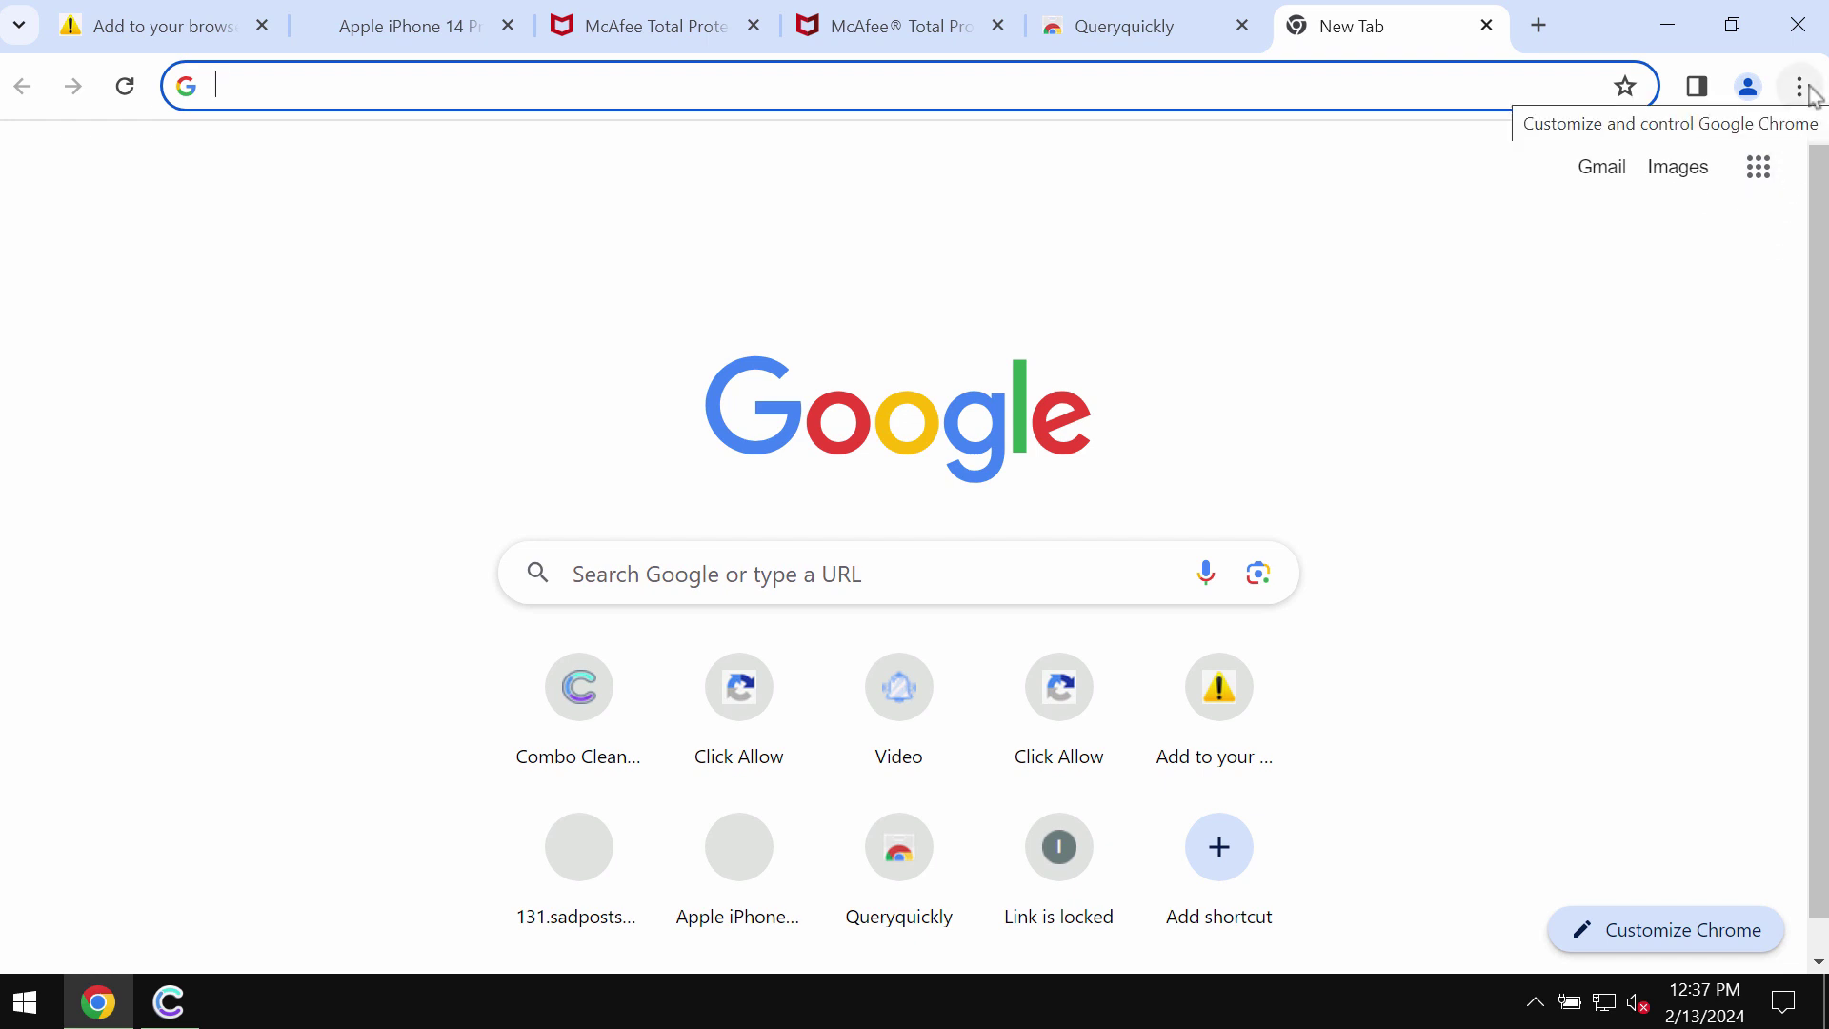
# Go to Chrome's Settings > Privacy and security > Site settings > Notifications page
pyautogui.click(1808, 91)
pyautogui.moveTo(1446, 837)
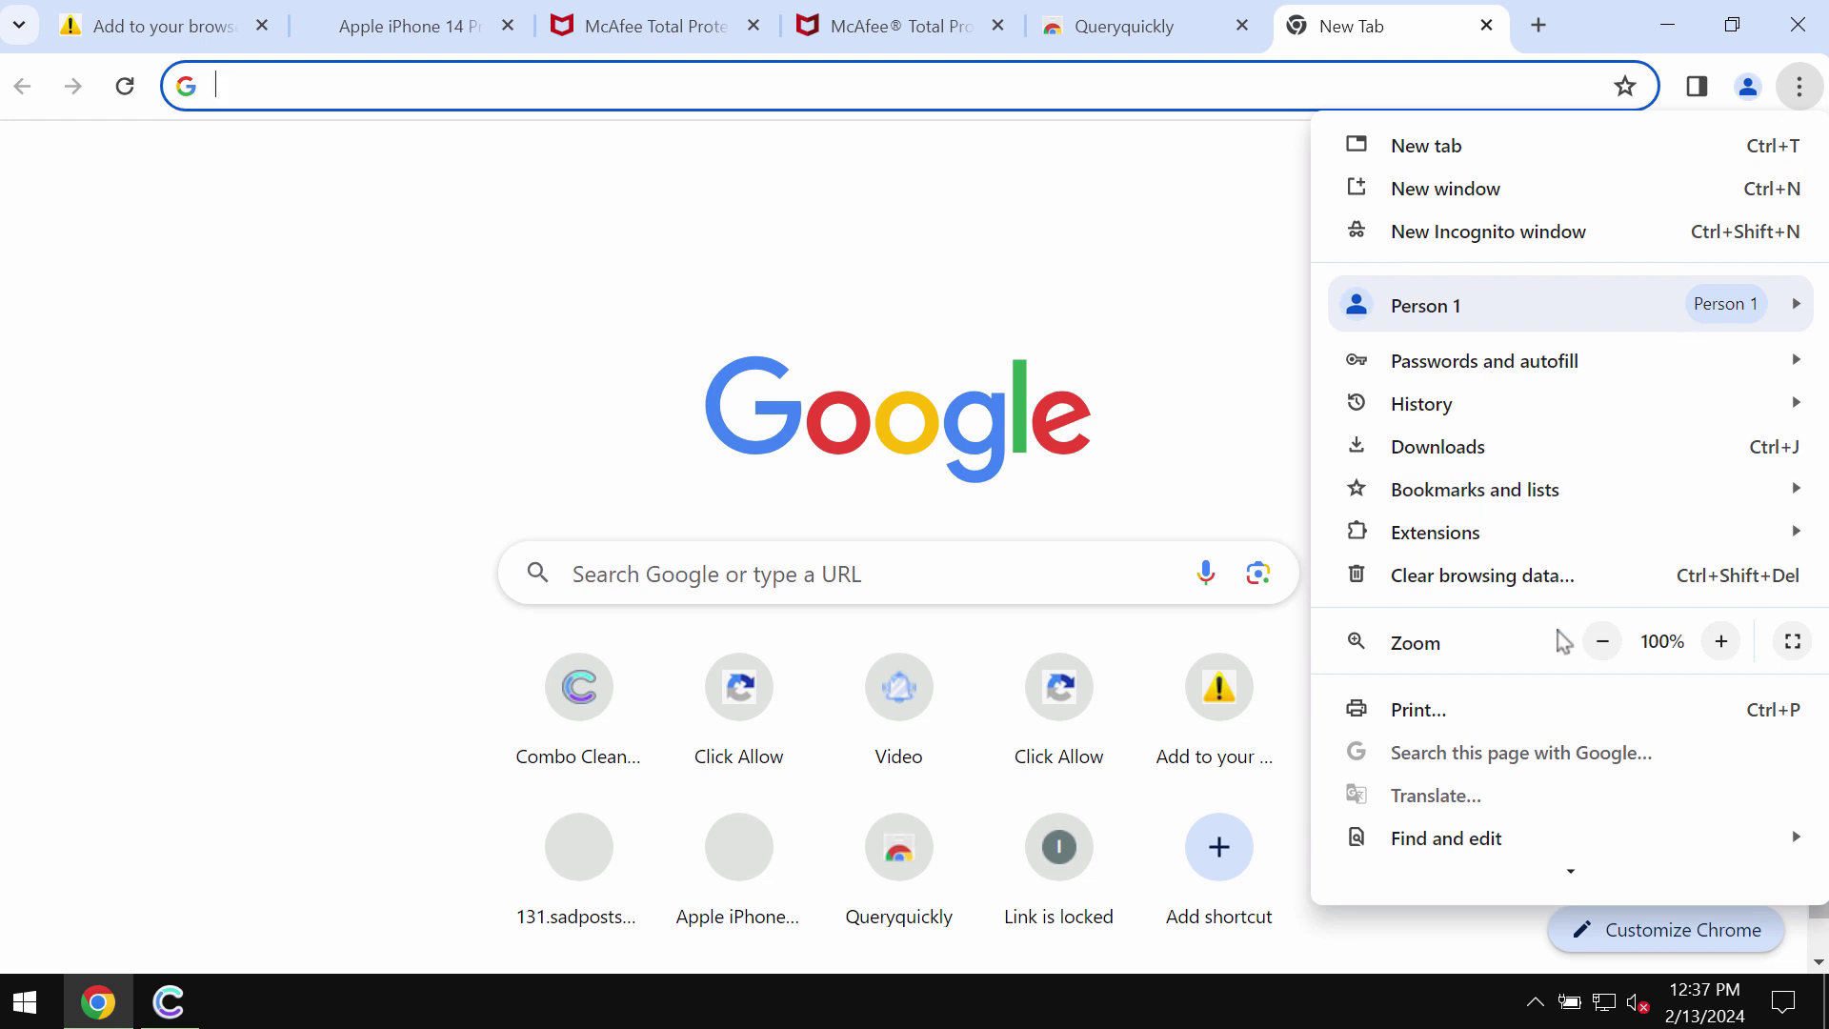
pyautogui.scroll(-2, 1559, 641)
pyautogui.click(1459, 836)
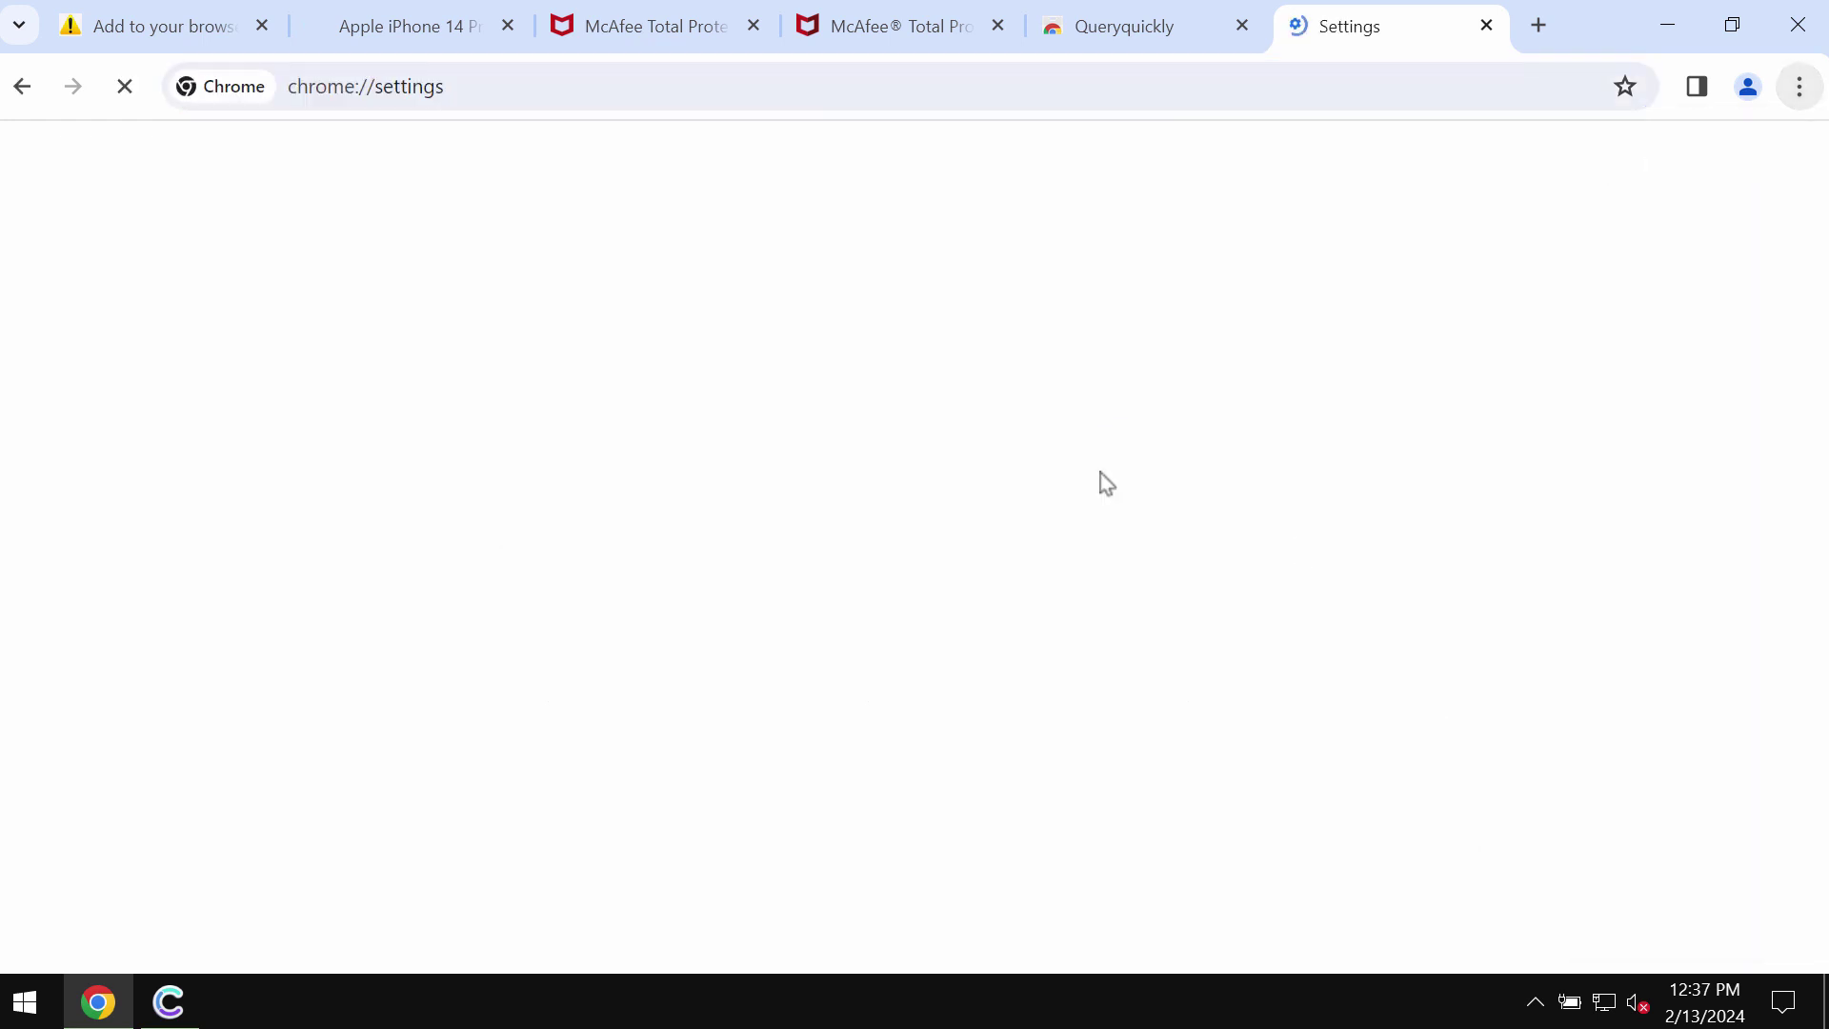
pyautogui.click(253, 372)
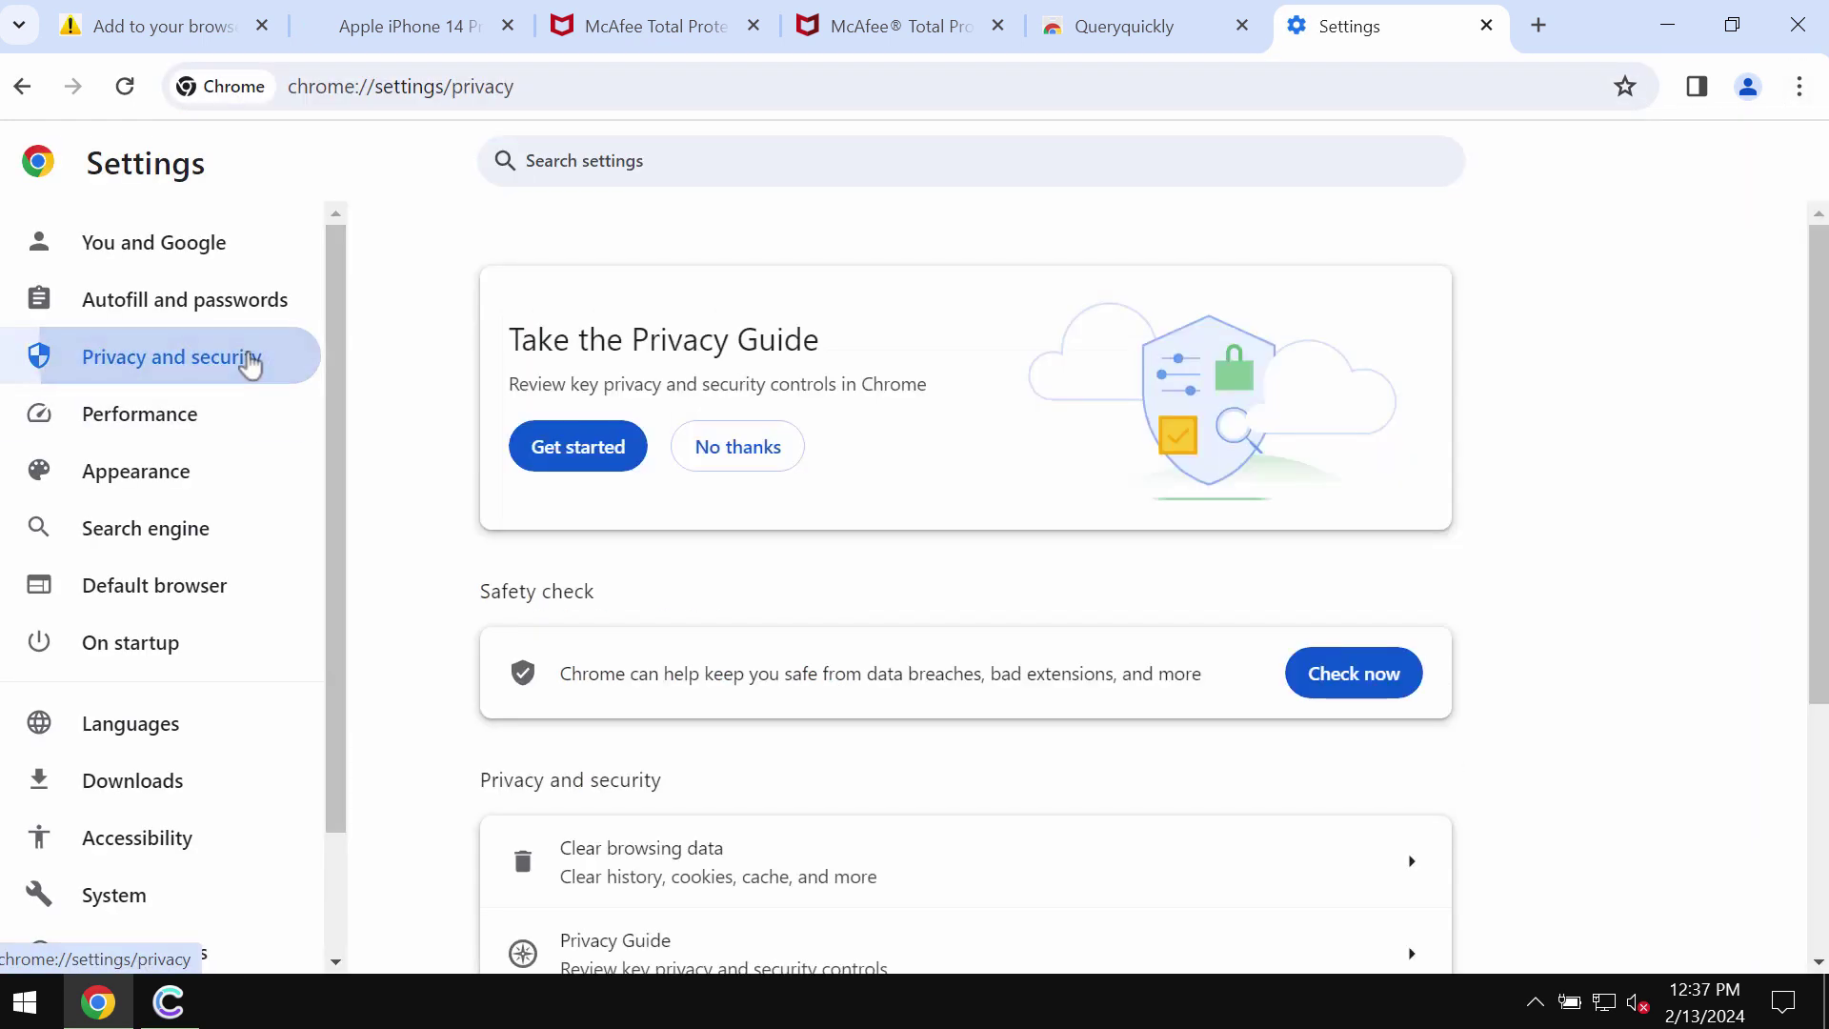
pyautogui.scroll(-4, 588, 449)
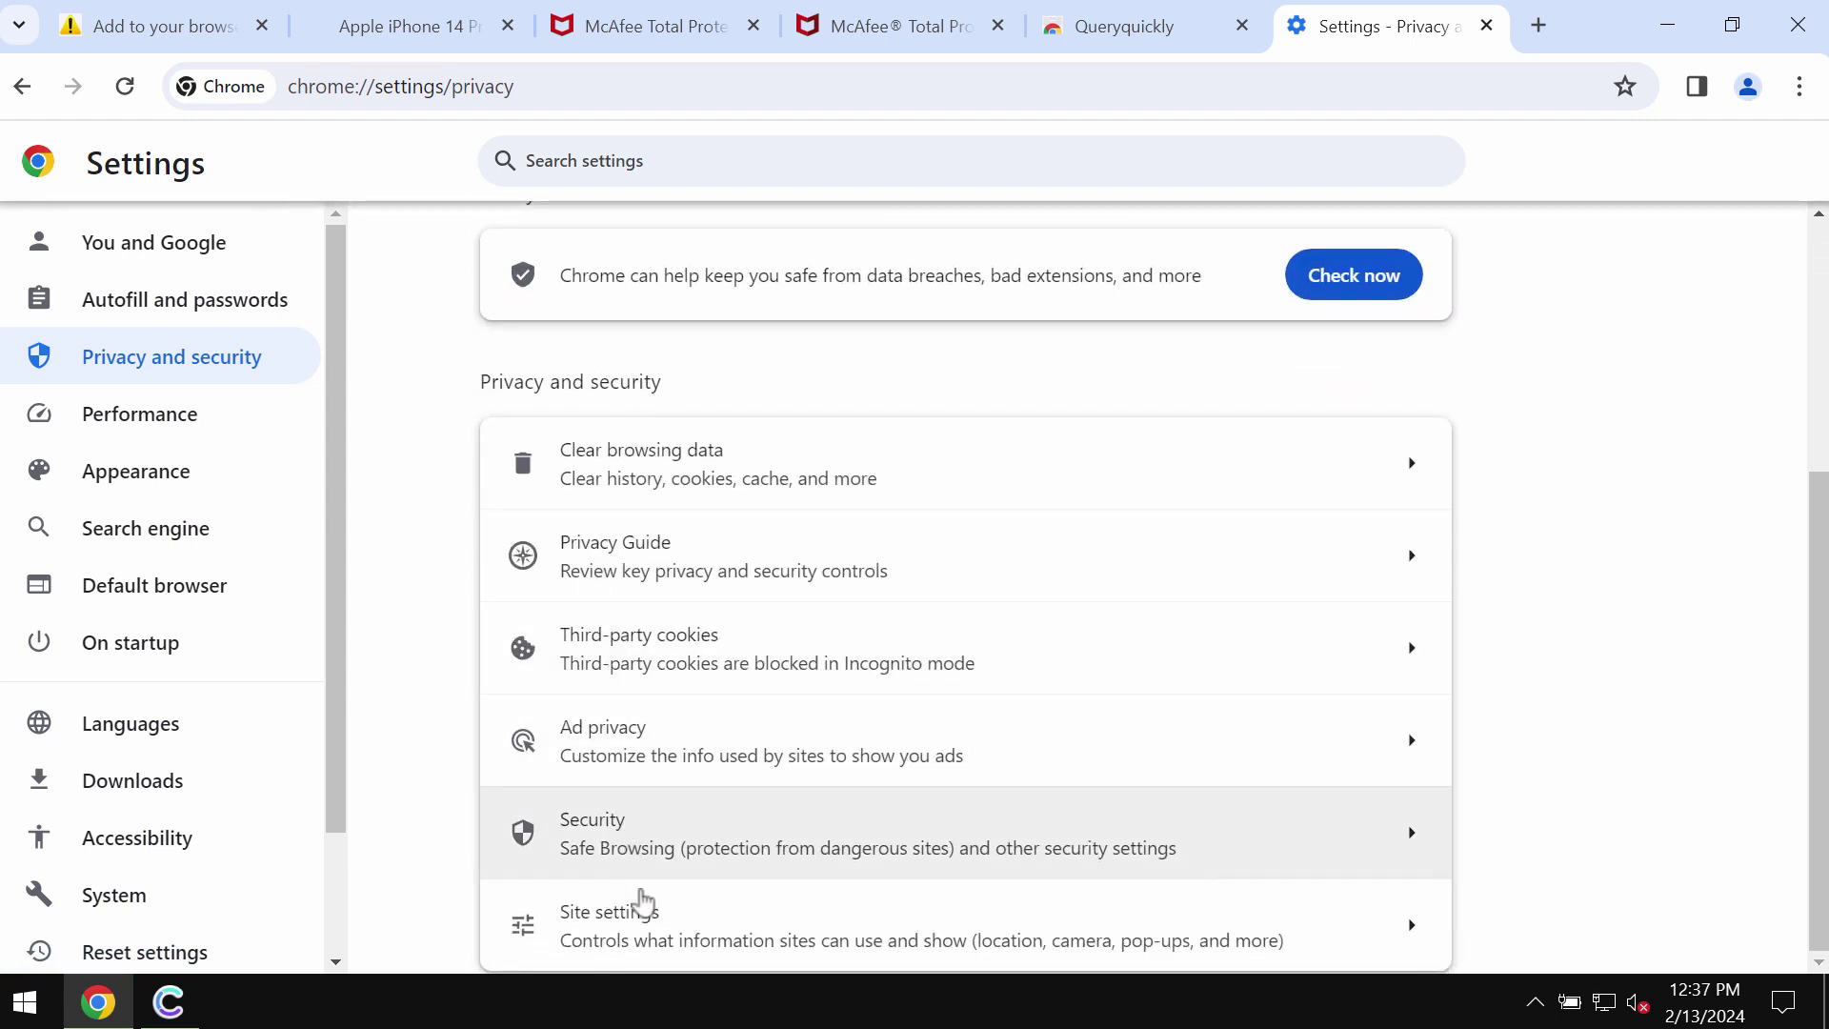
pyautogui.click(648, 924)
pyautogui.scroll(-2, 727, 844)
pyautogui.scroll(-2, 731, 841)
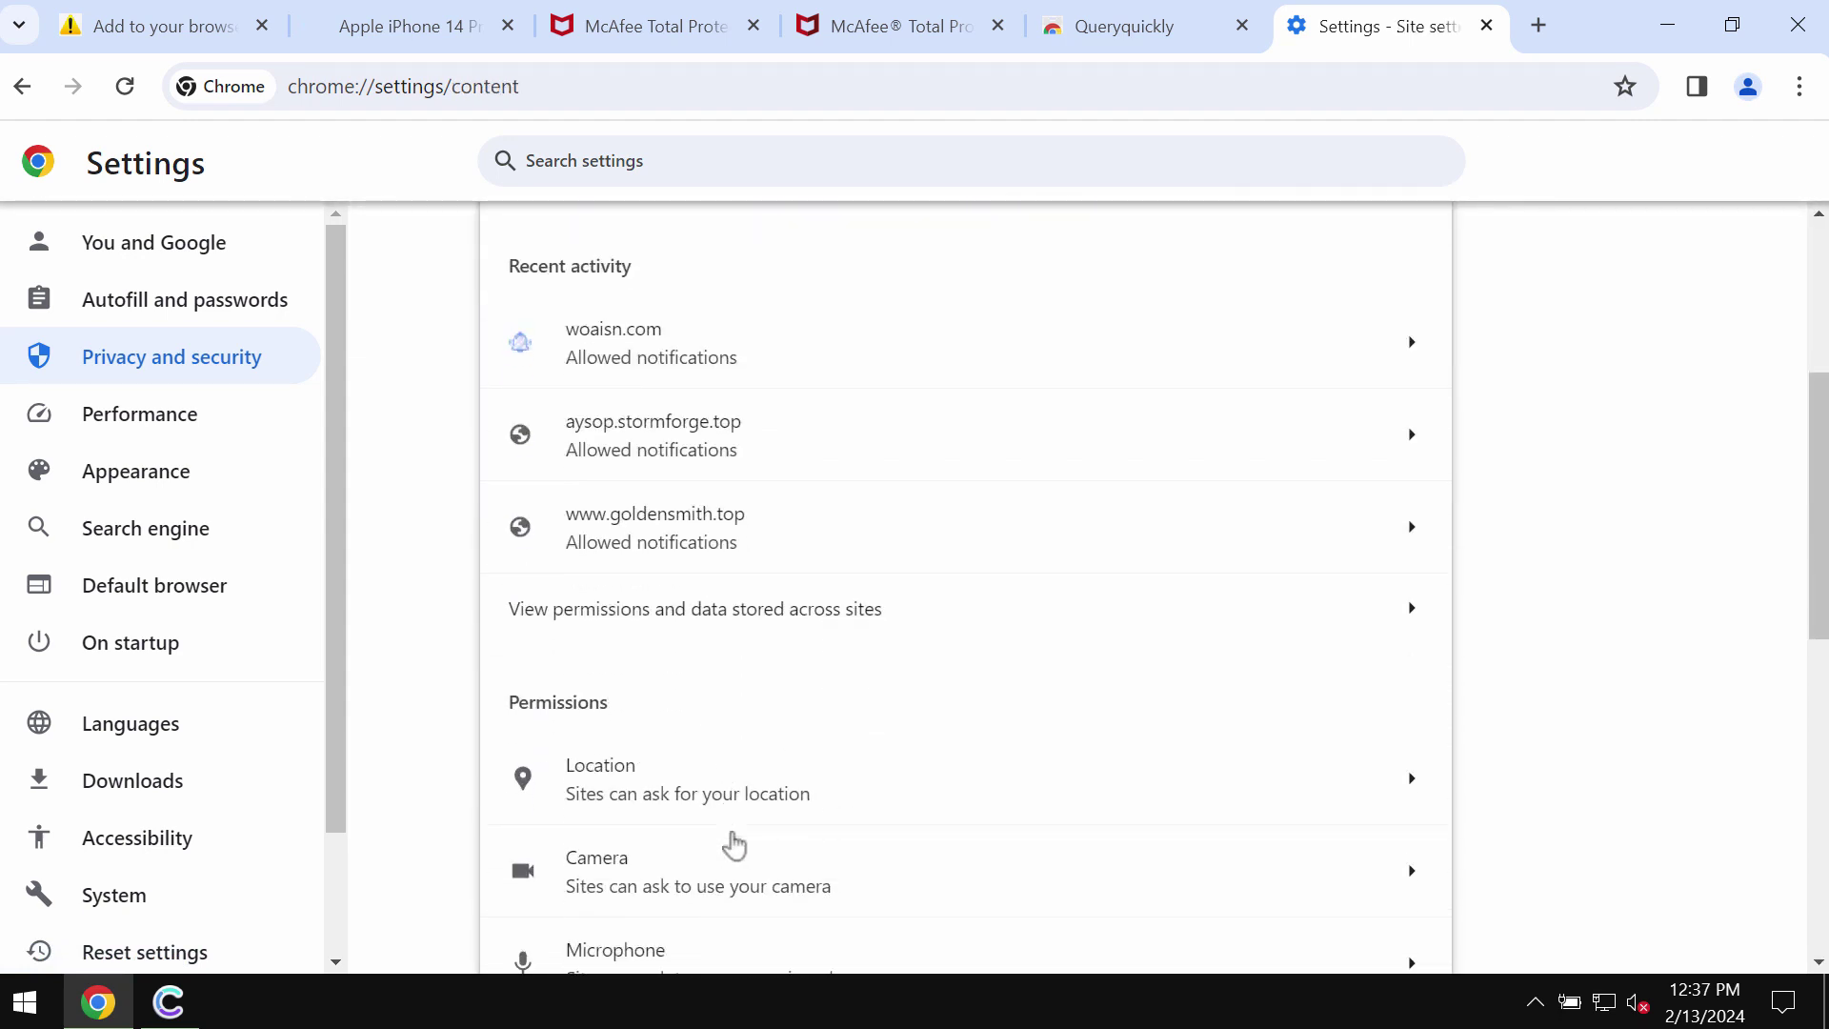
pyautogui.scroll(-3, 730, 841)
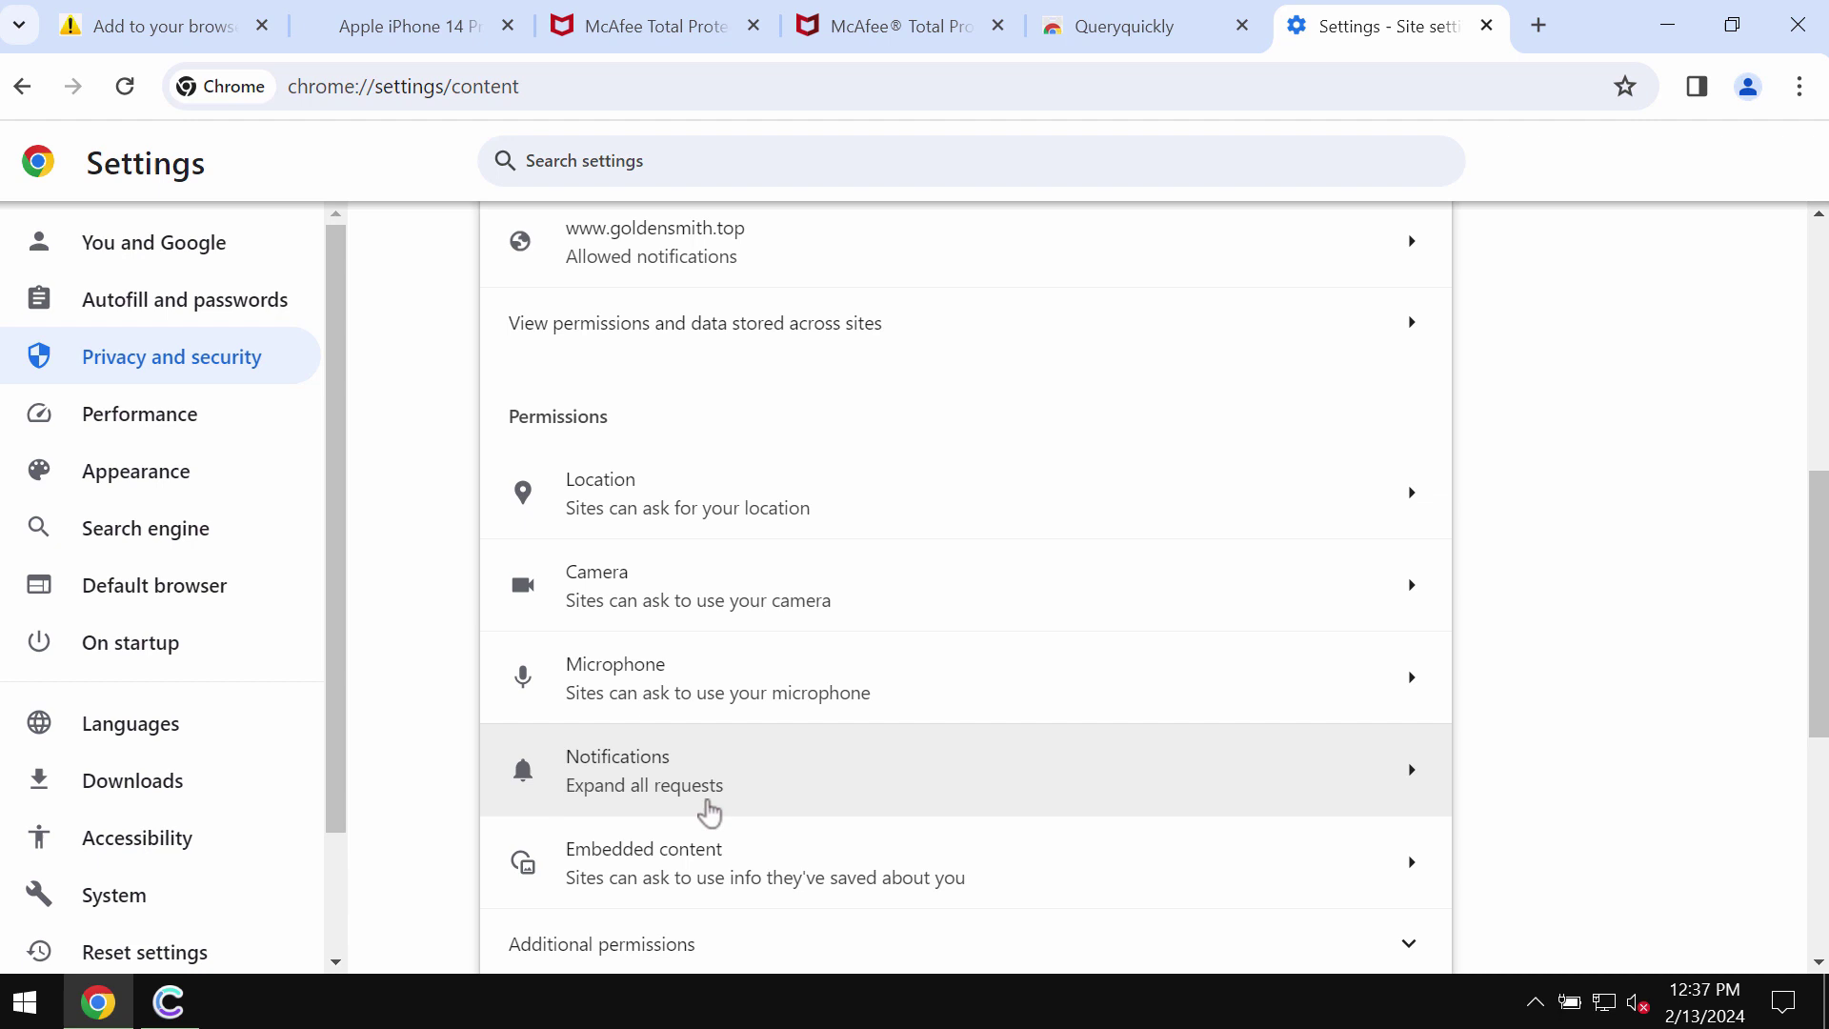
pyautogui.click(709, 802)
pyautogui.scroll(-5, 740, 785)
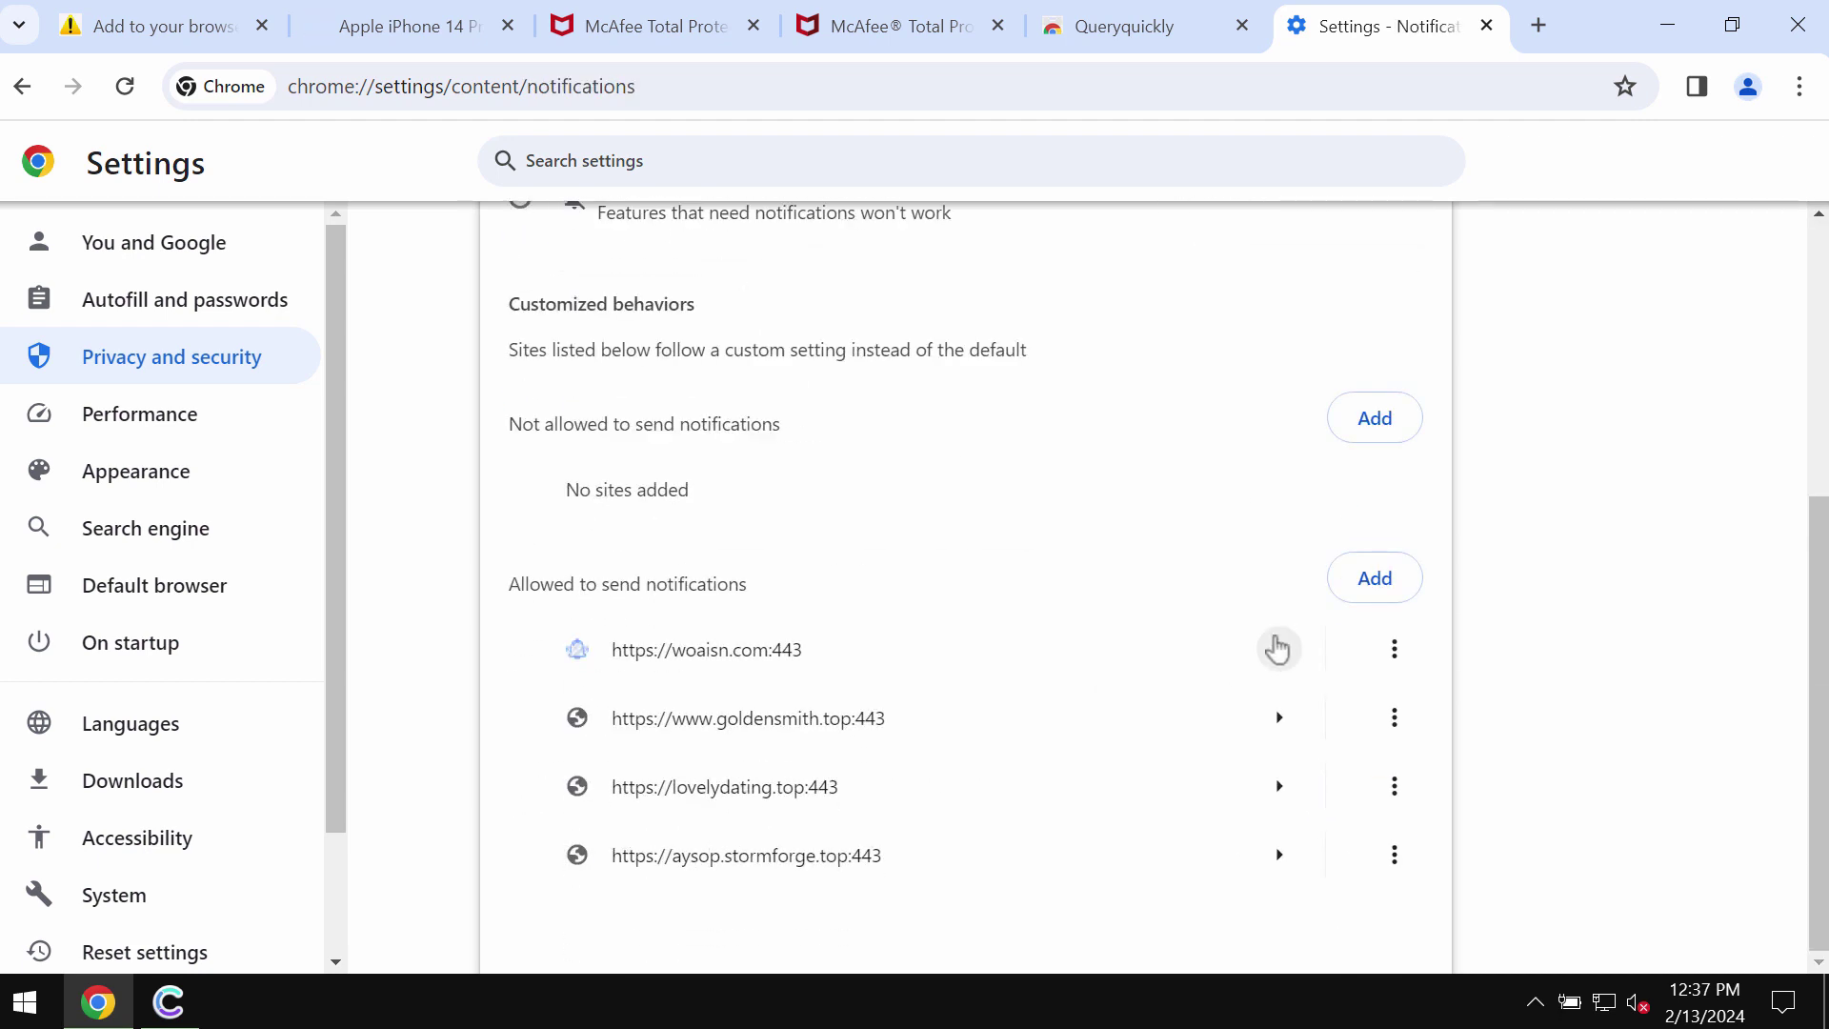
# Remove woaisn.com, goldensmith.top, lovelydating.top and aysop.stormforge.top from the allowed notification sites
pyautogui.click(1387, 658)
pyautogui.click(1314, 765)
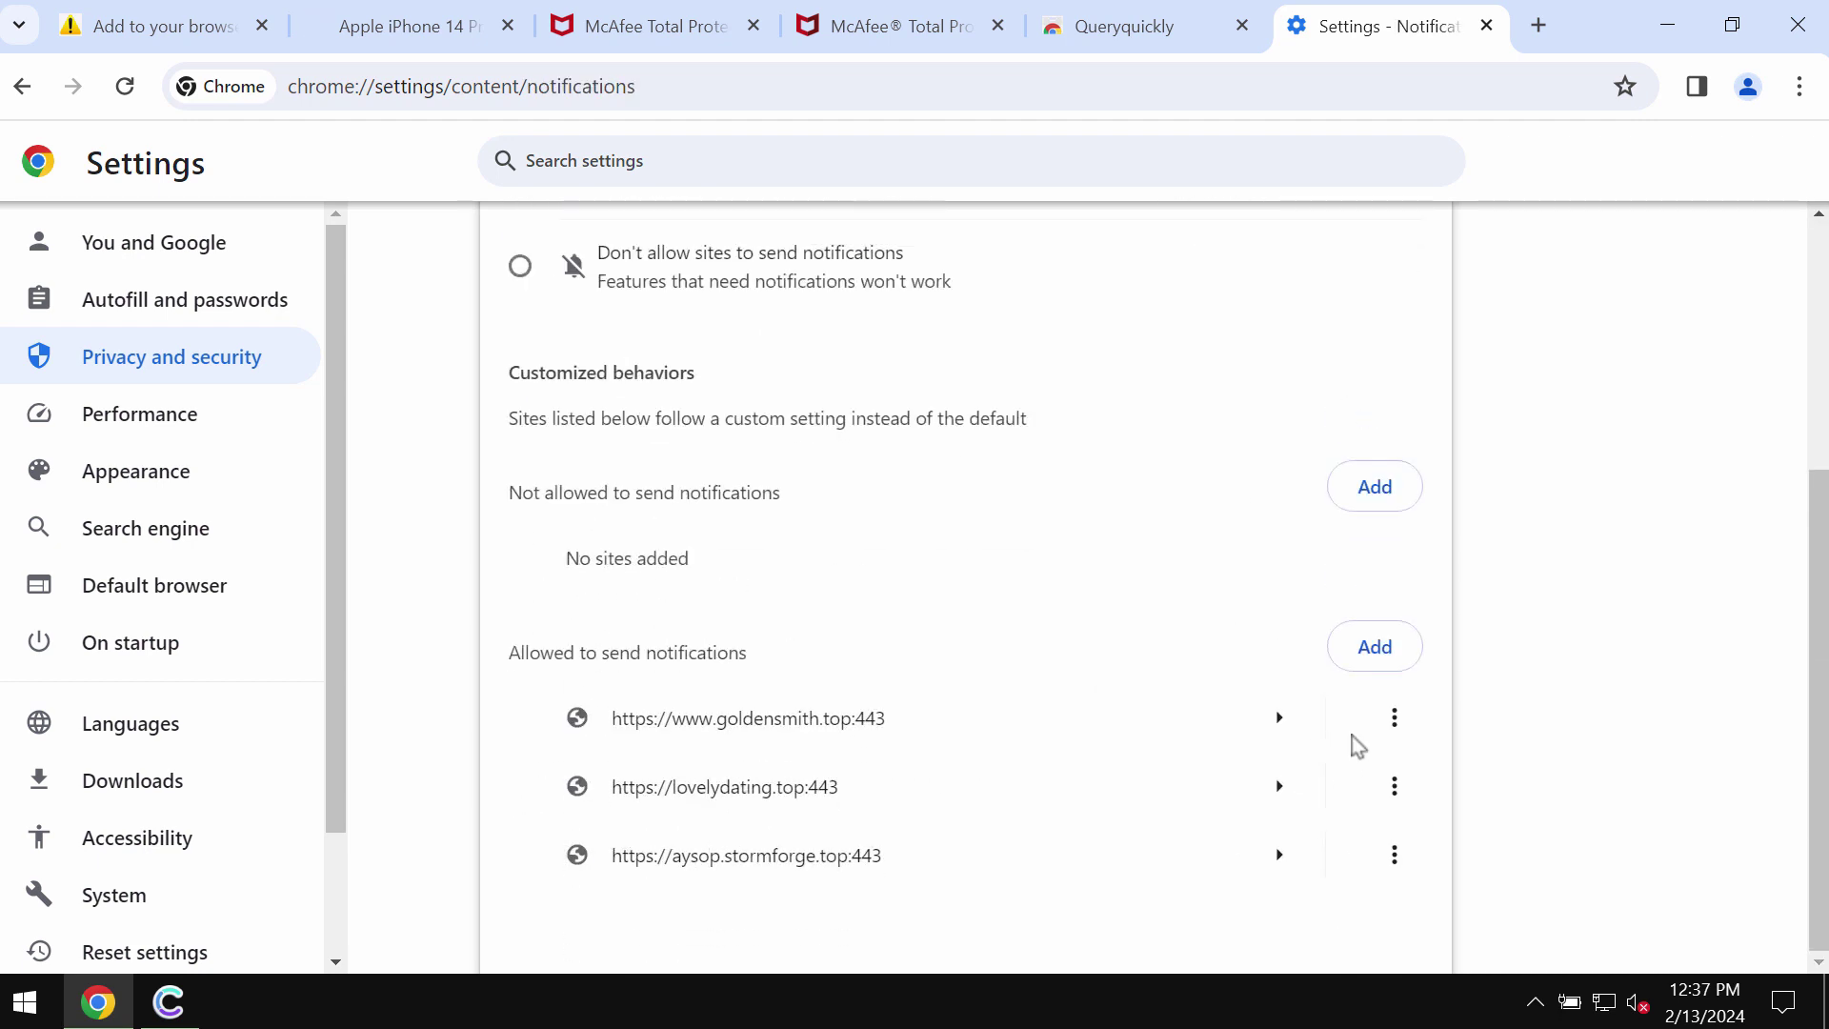
pyautogui.click(1394, 719)
pyautogui.click(1332, 831)
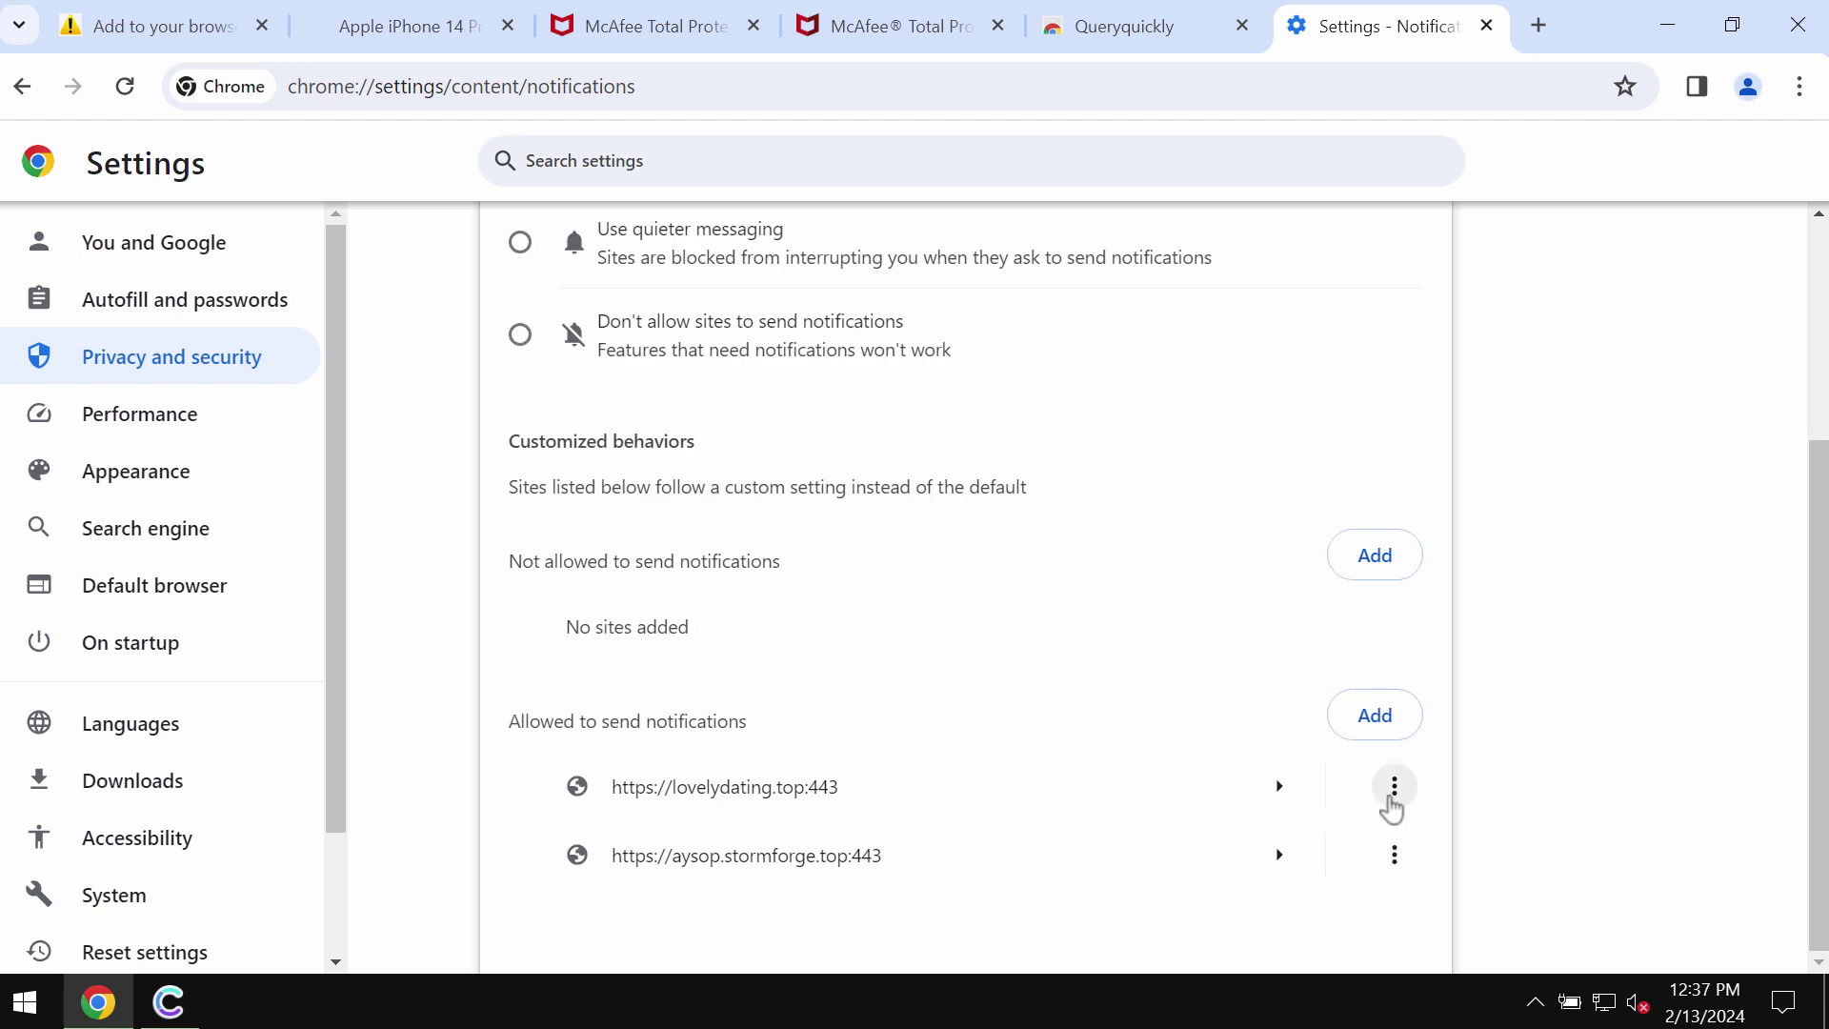
pyautogui.click(1391, 790)
pyautogui.click(1343, 904)
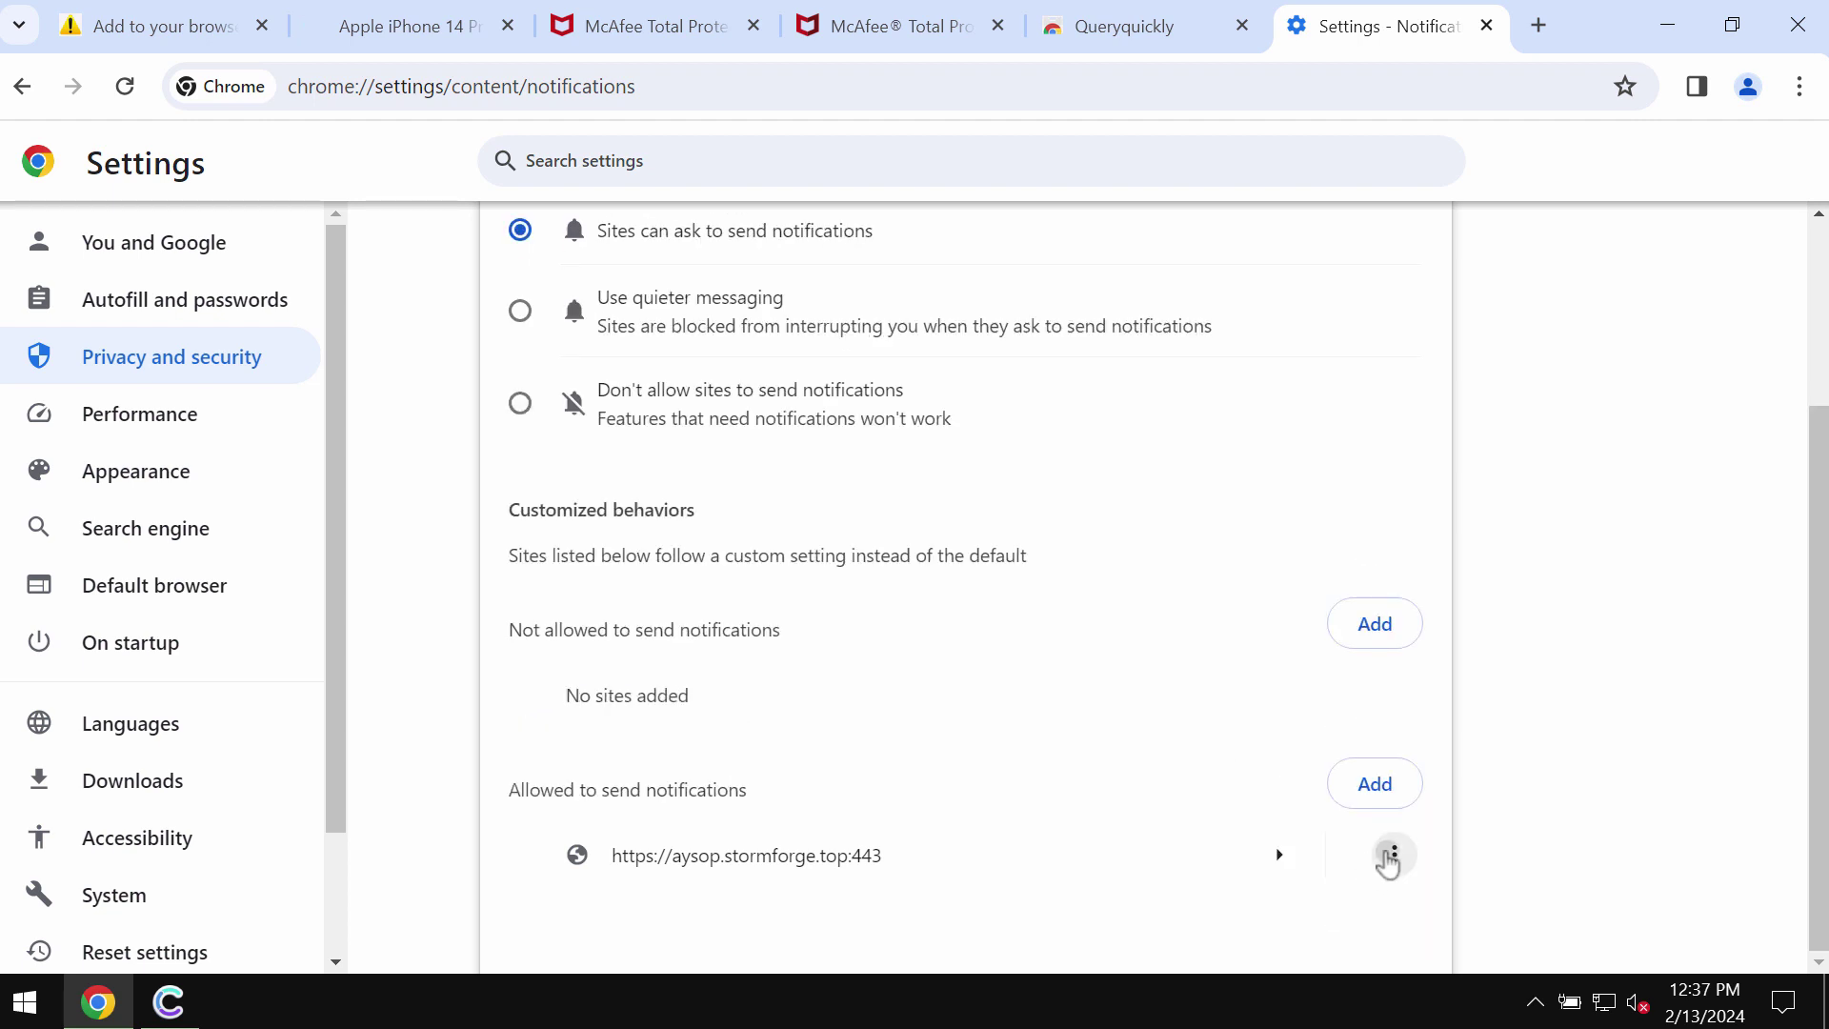
pyautogui.click(1390, 856)
pyautogui.click(1301, 840)
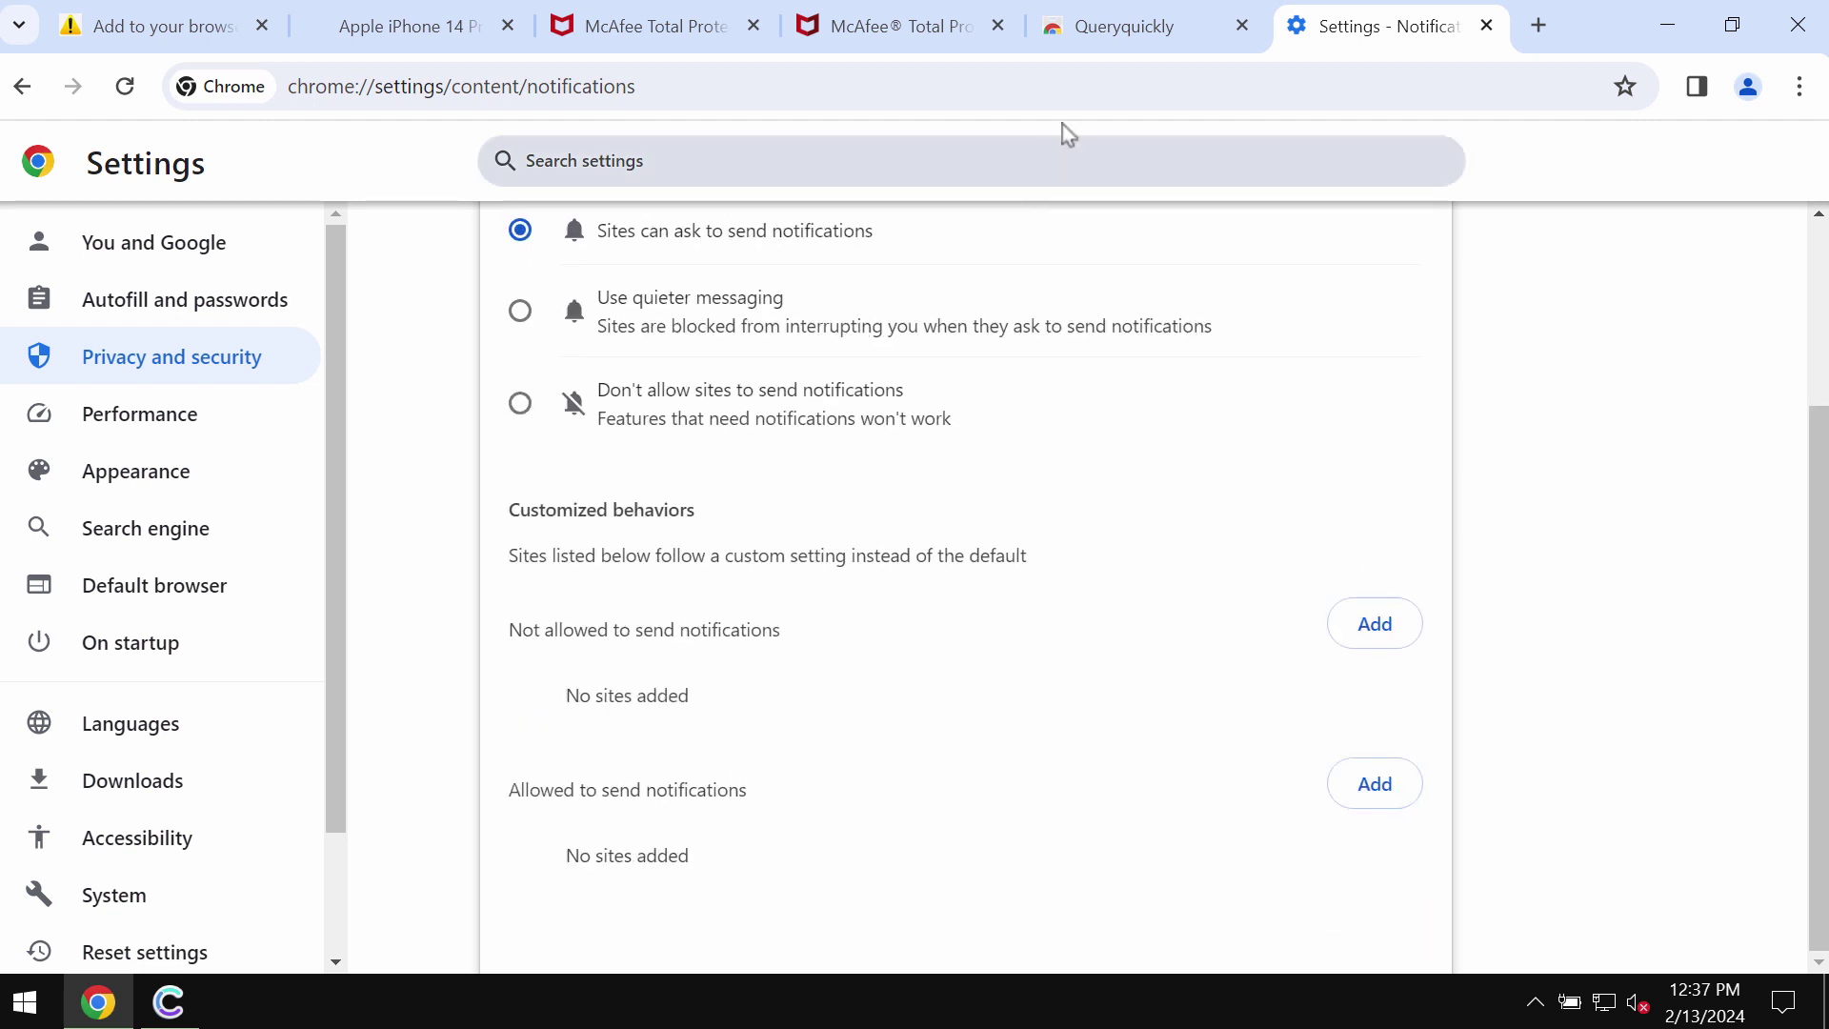
pyautogui.click(1083, 94)
# Load combocleaner.com, then open the Combo Cleaner app dashboard from the system tray
pyautogui.write('c')
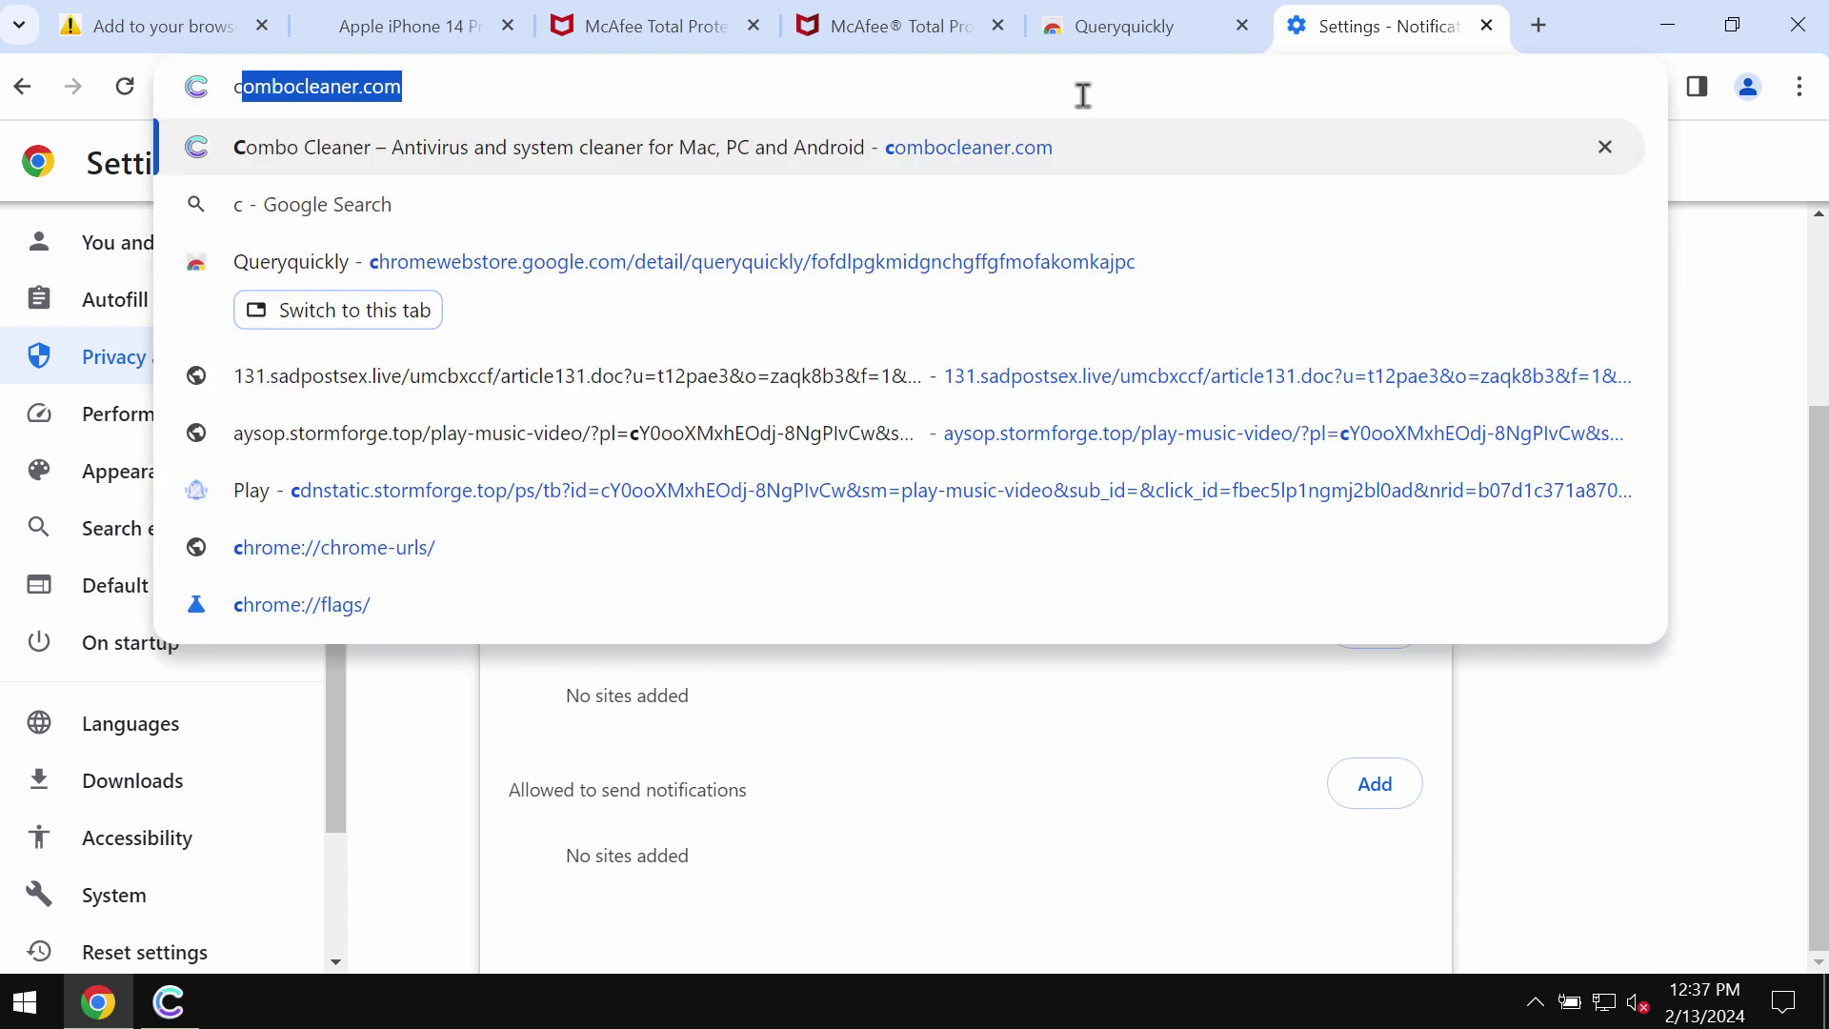
pyautogui.press('Return')
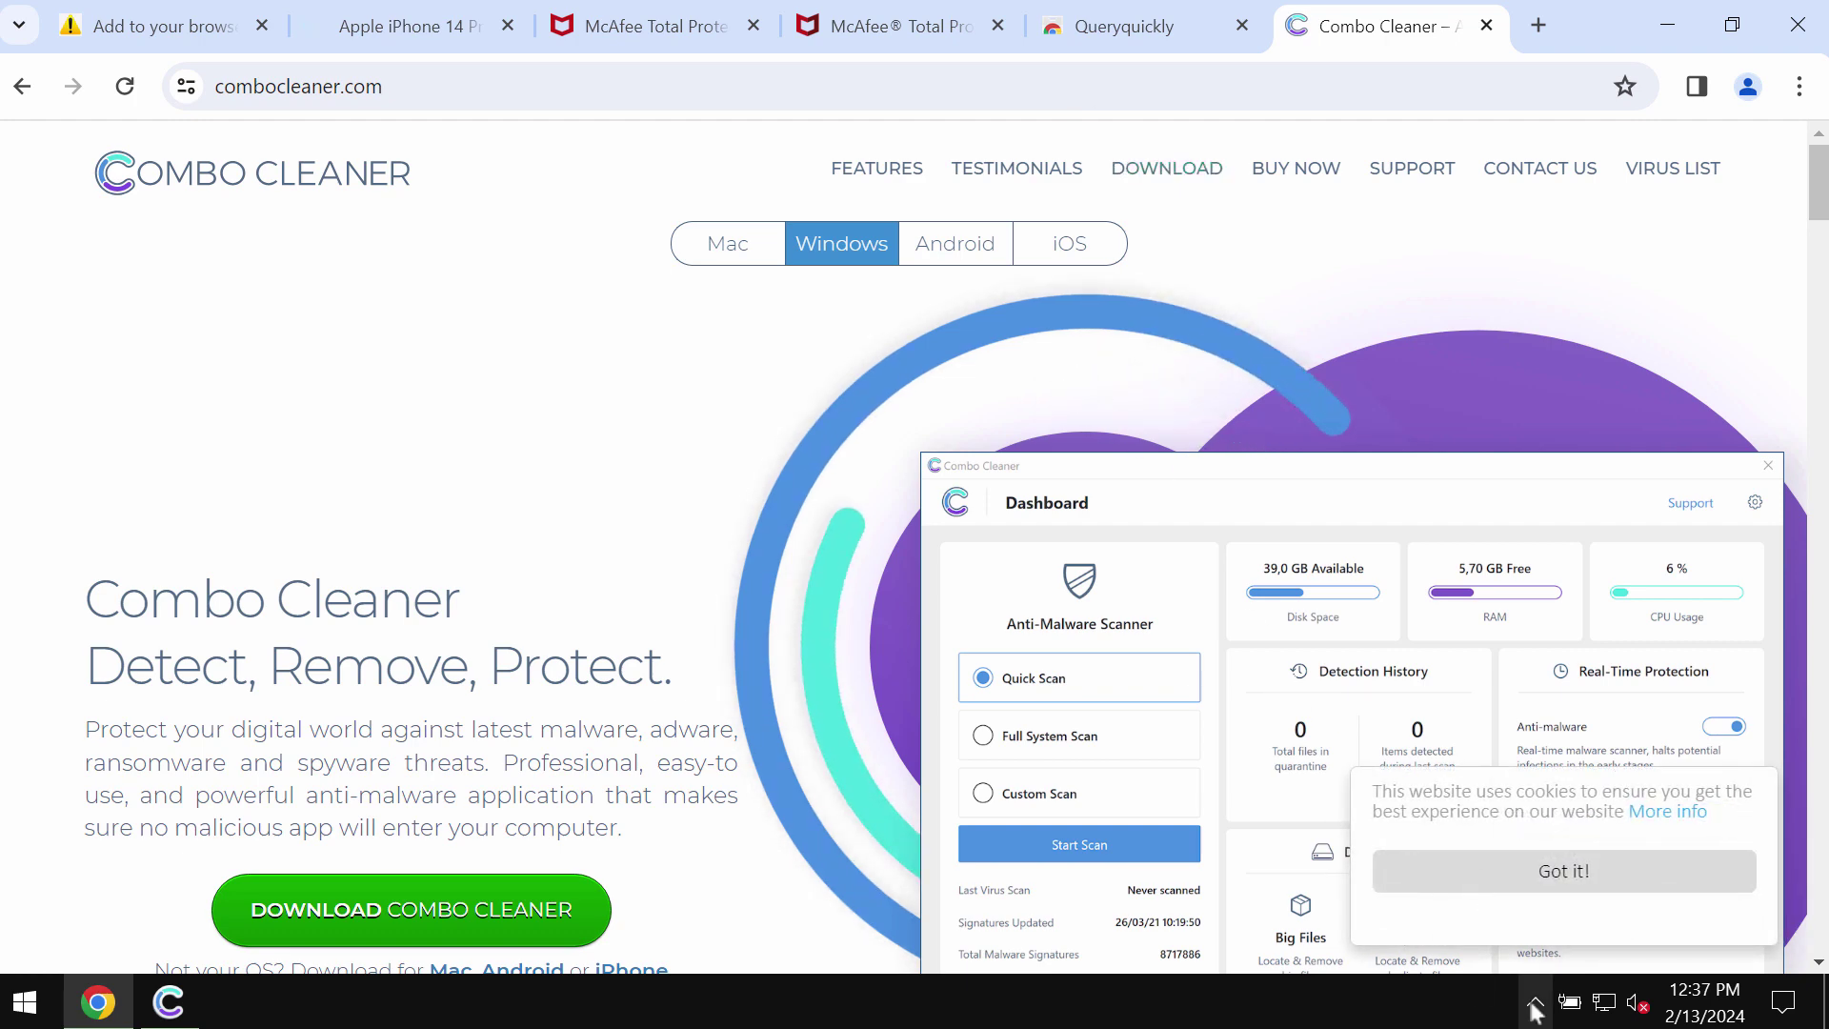
pyautogui.click(1534, 1000)
pyautogui.click(1565, 945)
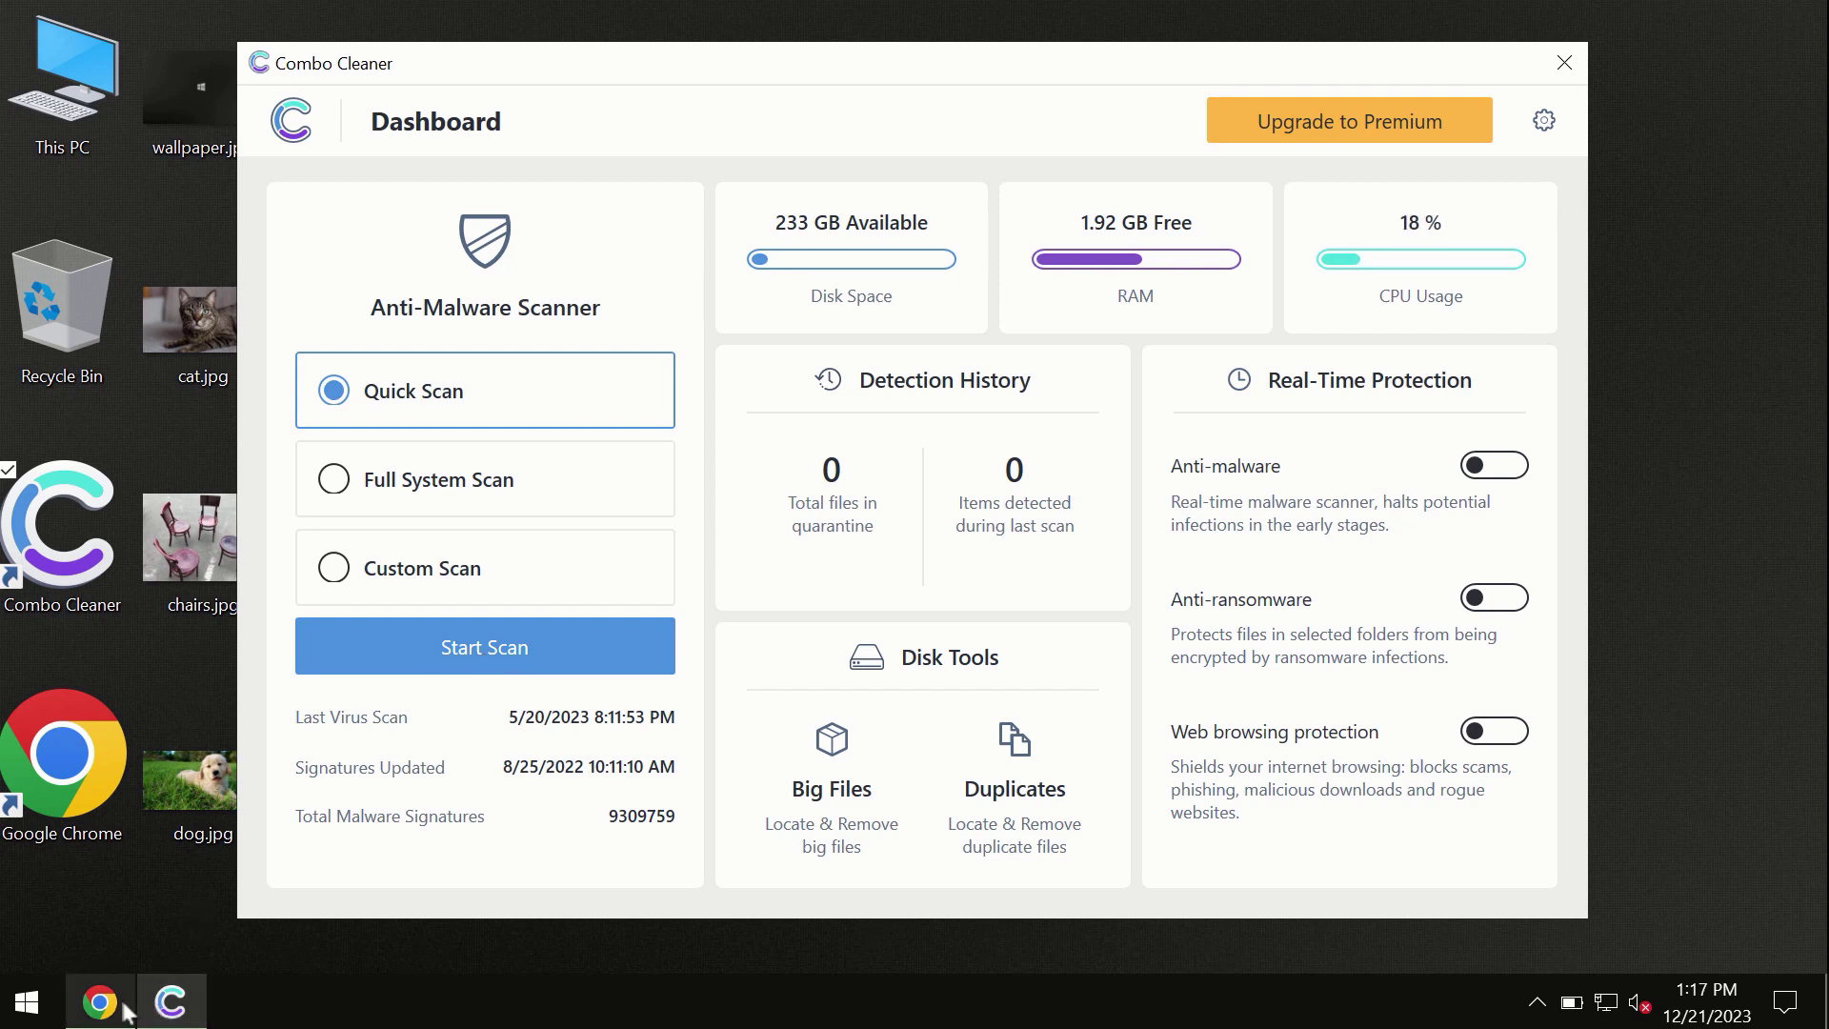
pyautogui.moveTo(97, 1002)
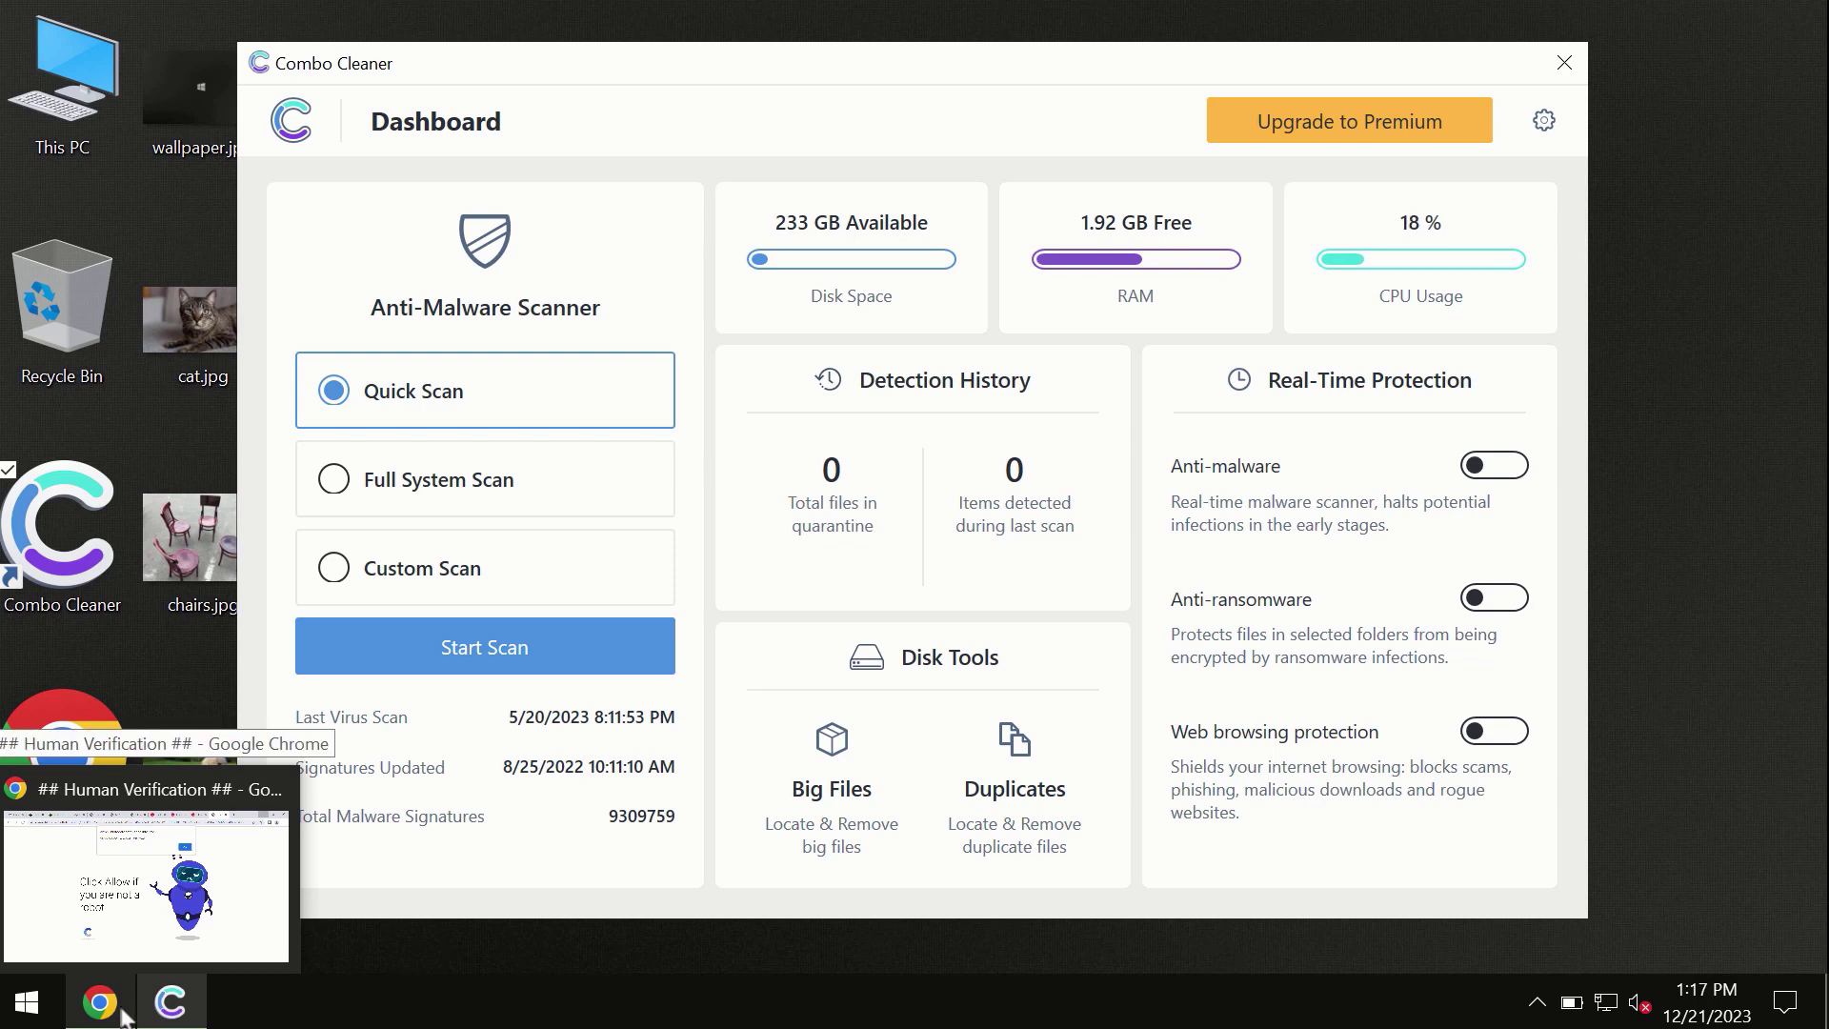
pyautogui.click(122, 1013)
pyautogui.click(1479, 21)
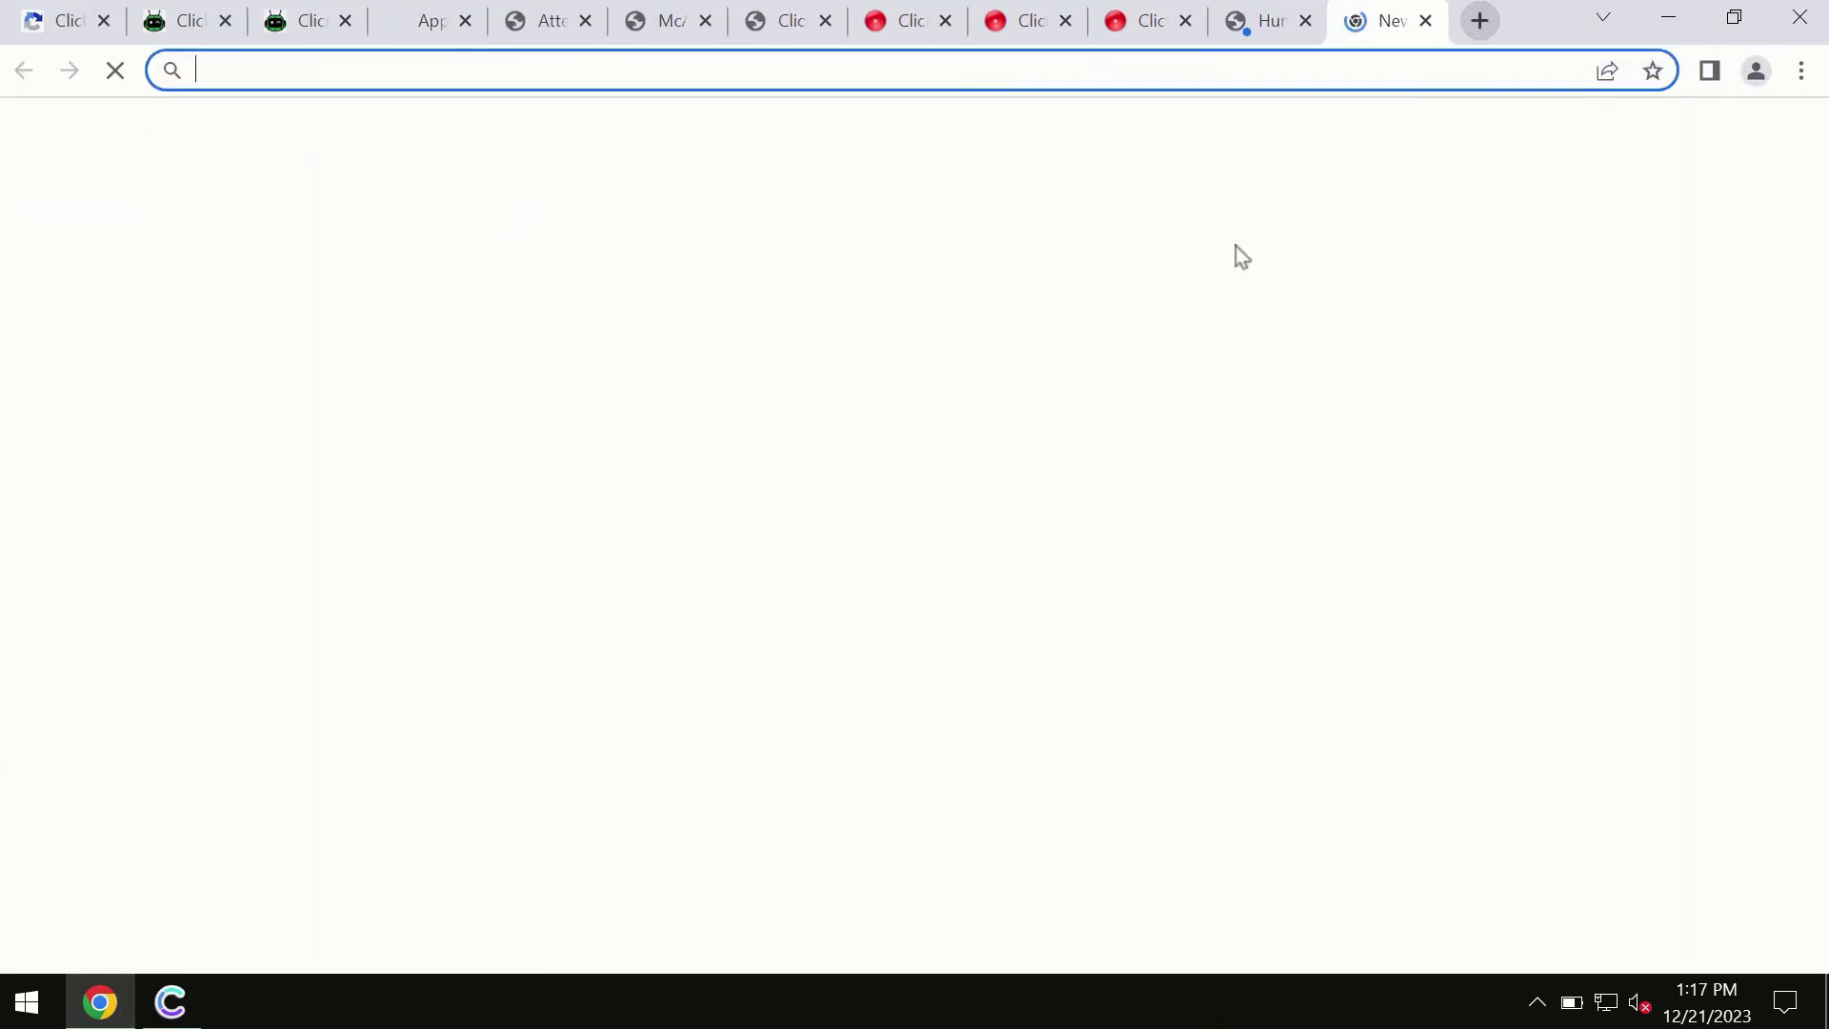
pyautogui.write('c')
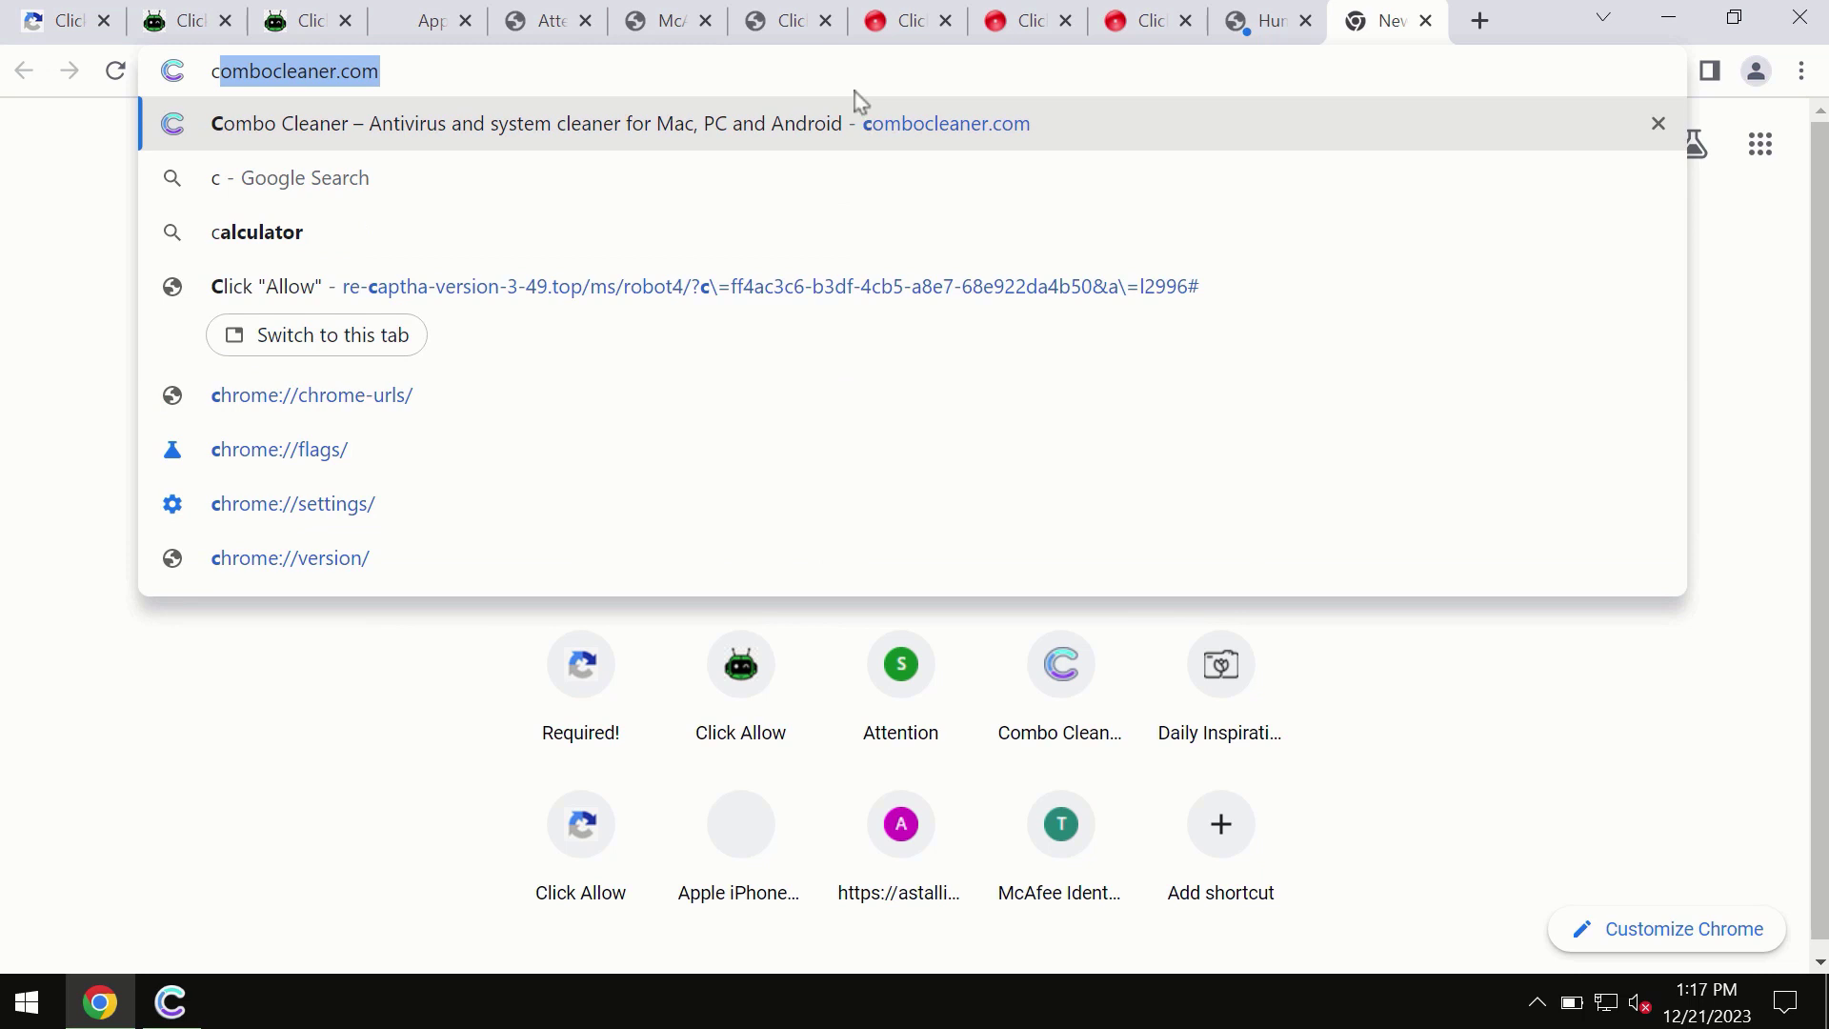
pyautogui.click(857, 117)
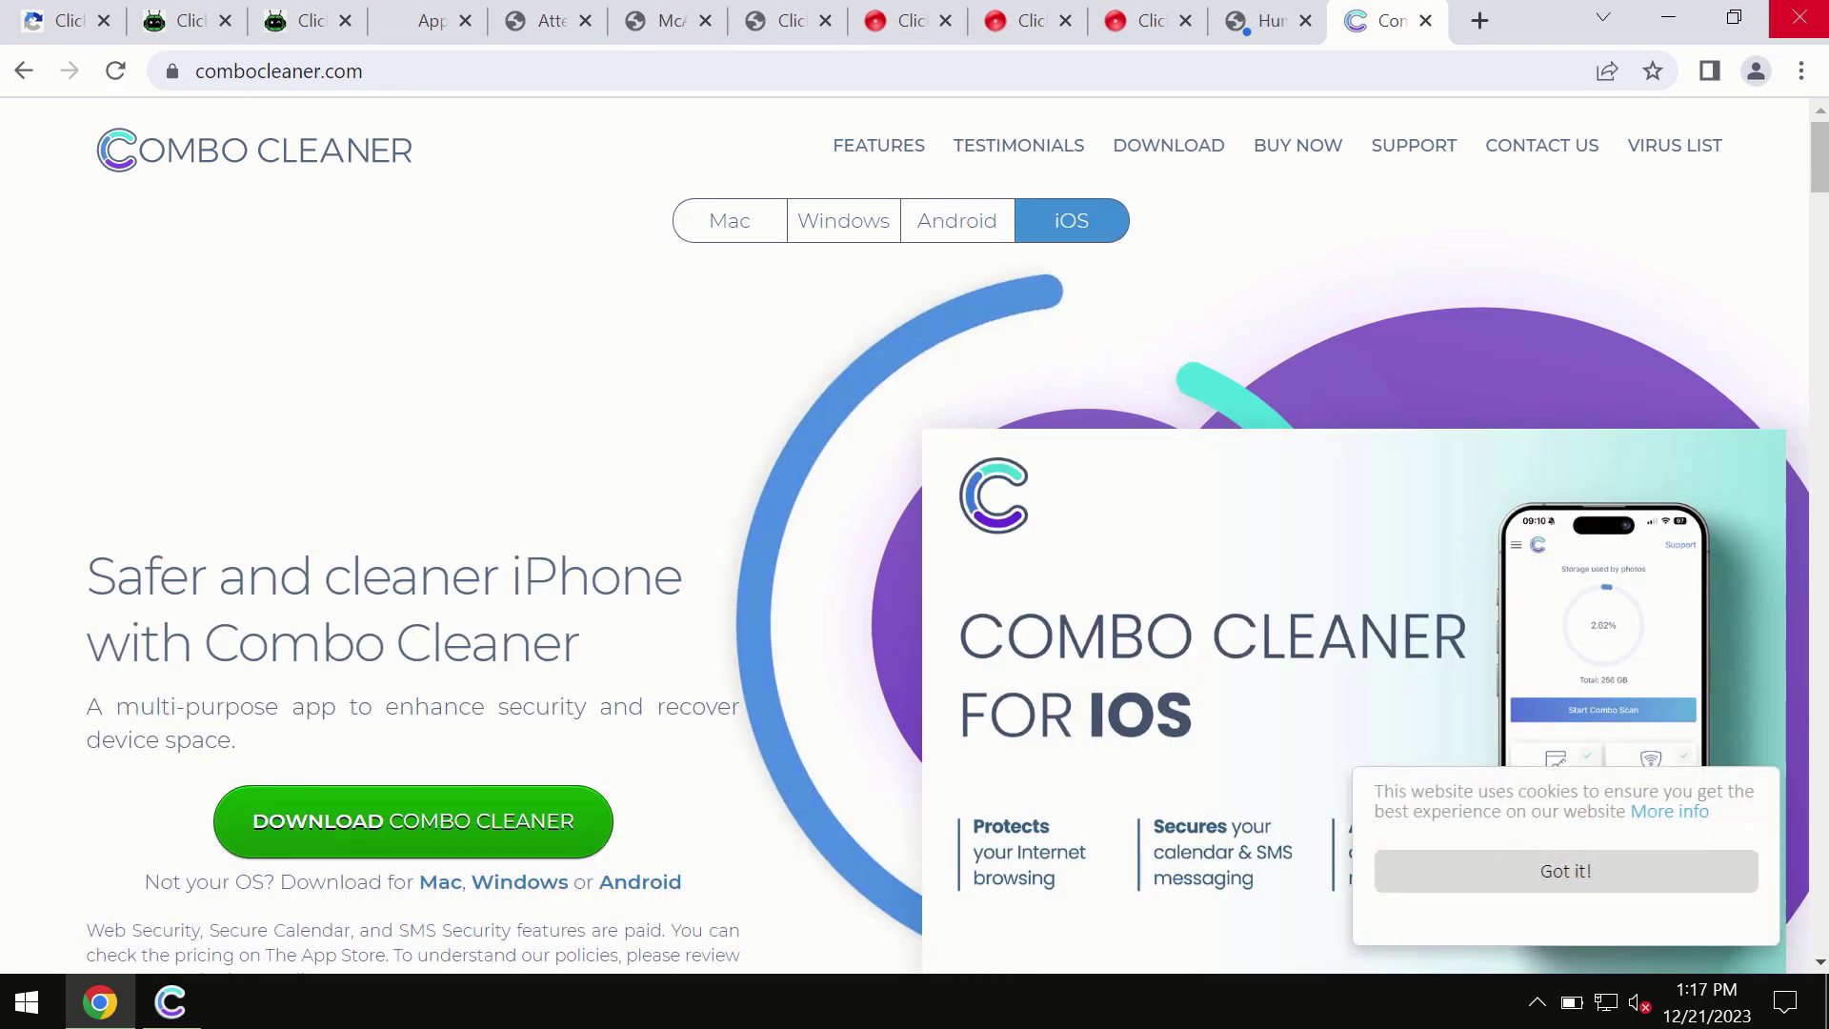
pyautogui.click(1668, 18)
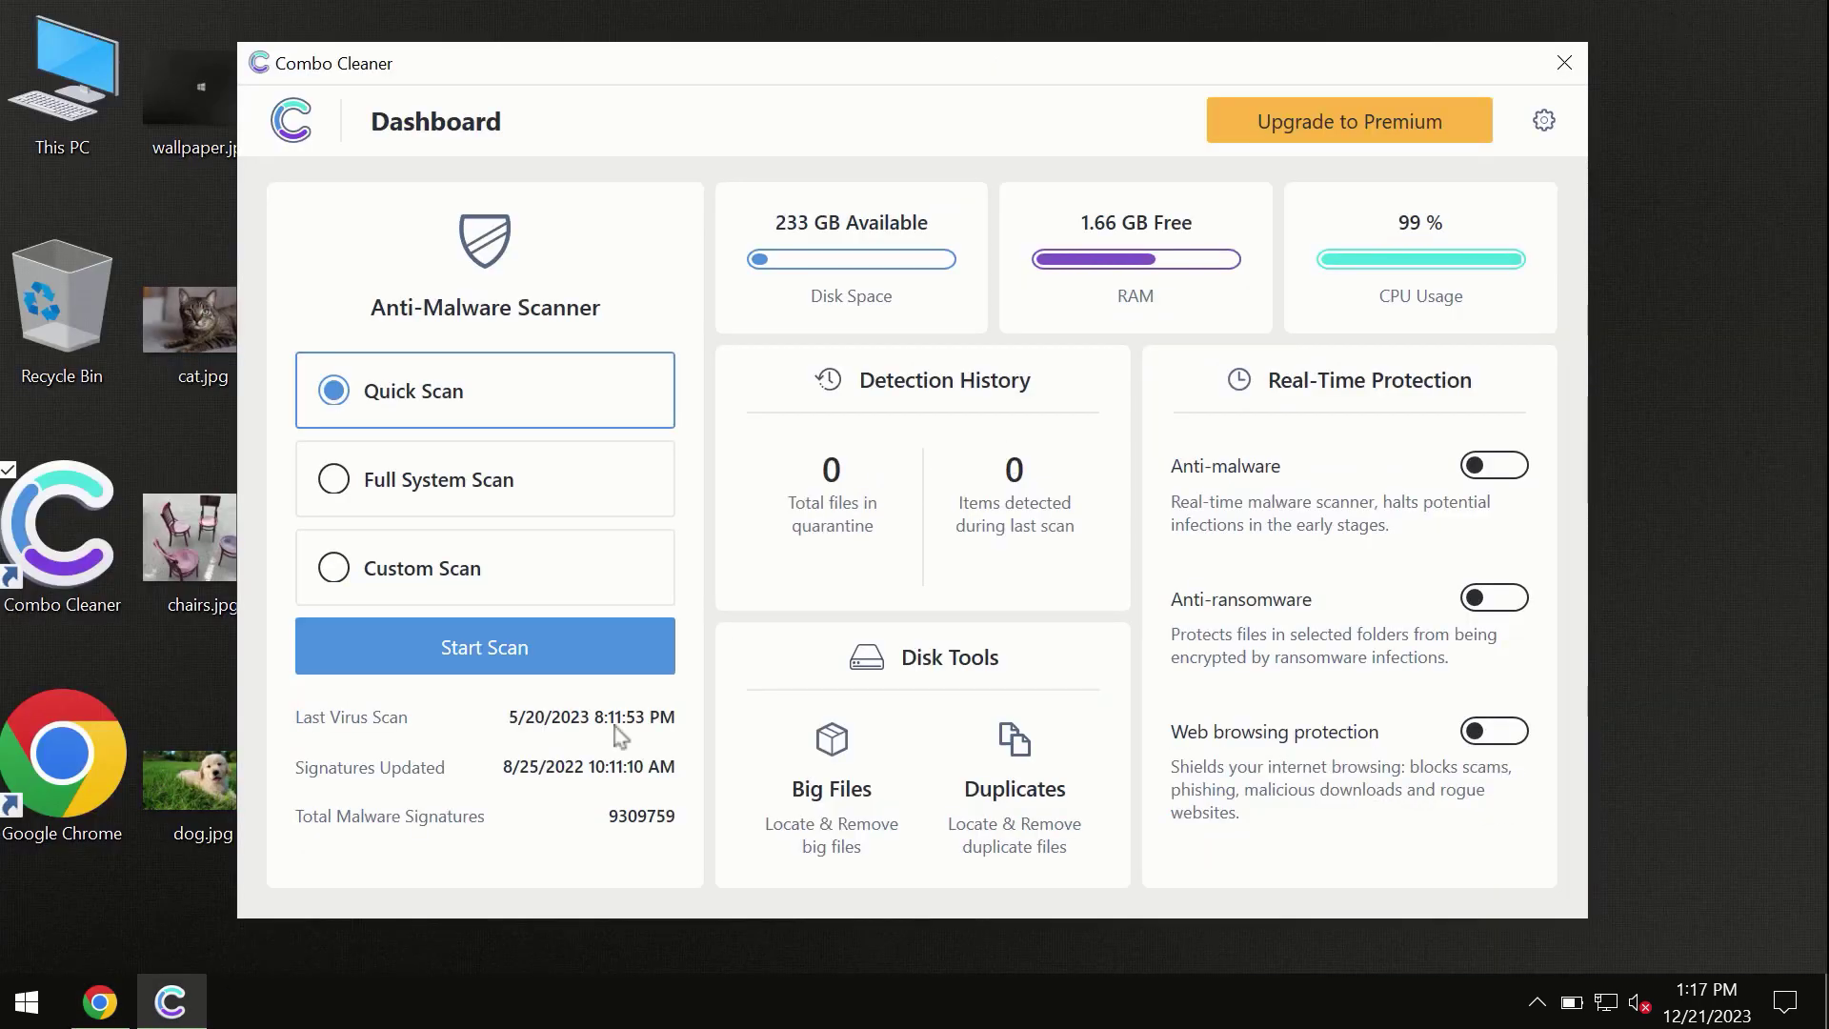
# Run a Quick Scan, view the Premium upgrade offer, and return to the six detected threats
pyautogui.click(483, 658)
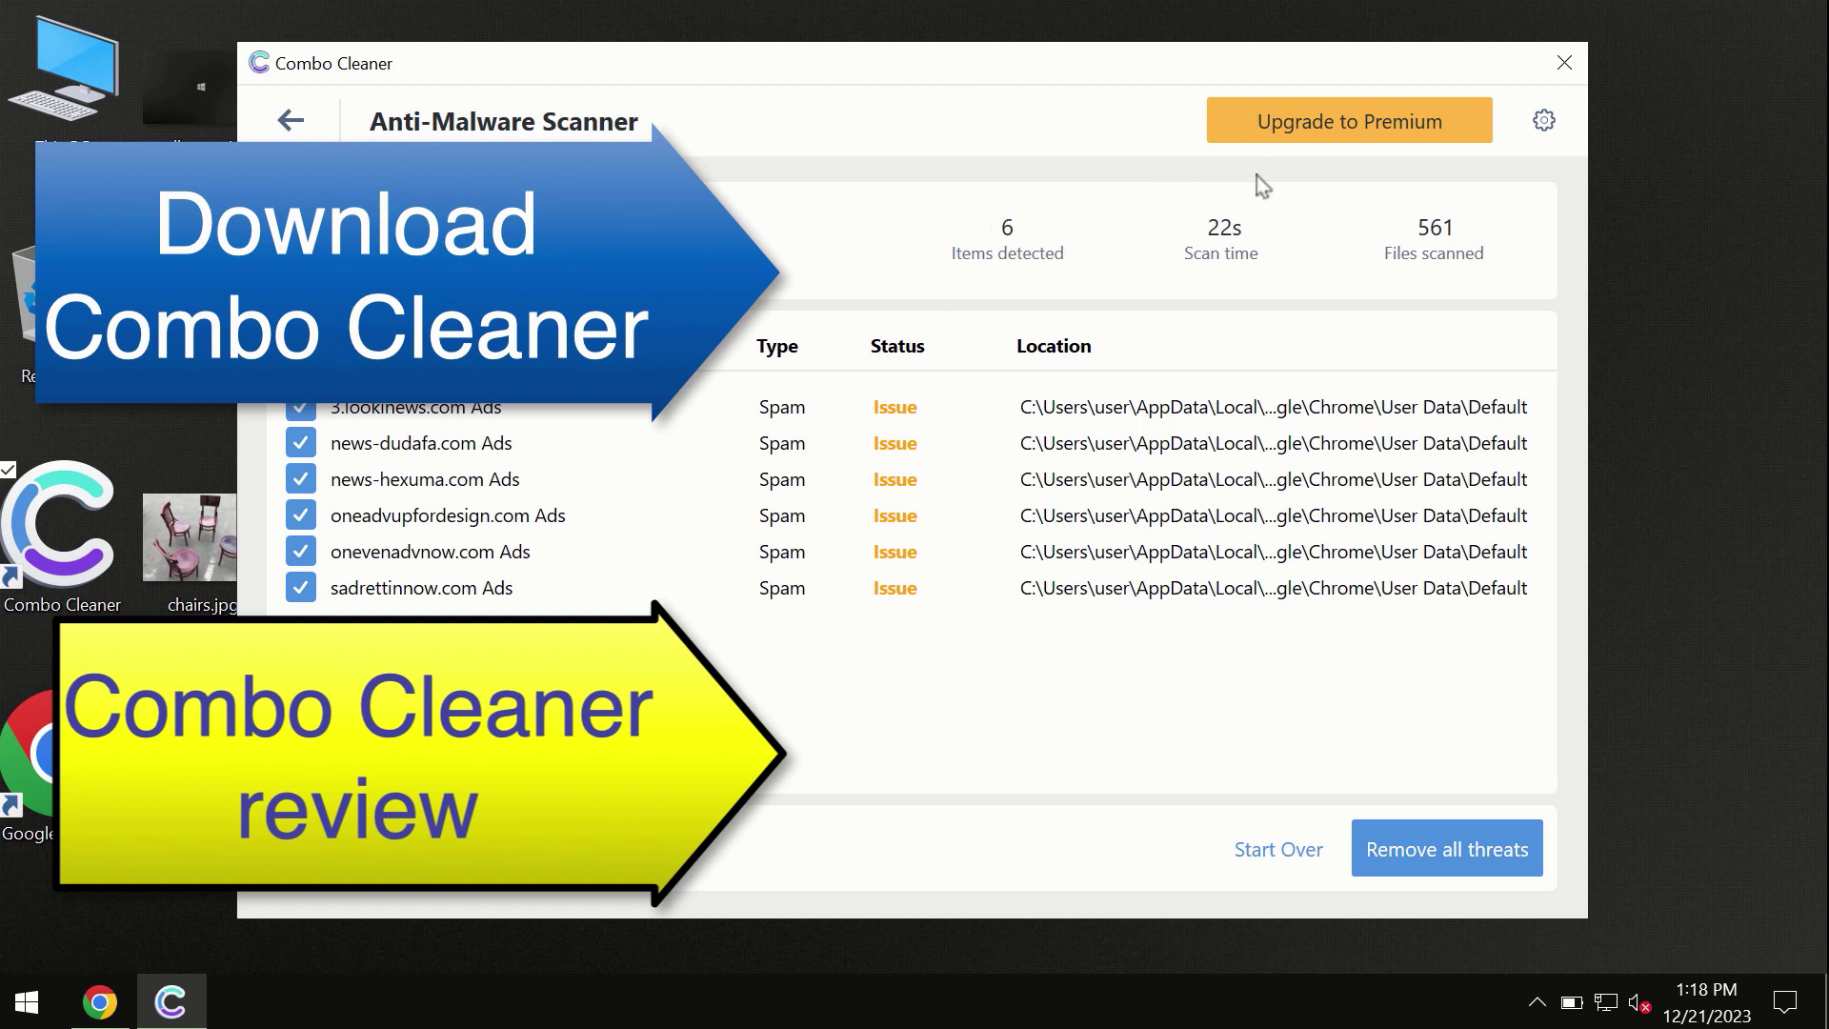
pyautogui.click(1311, 134)
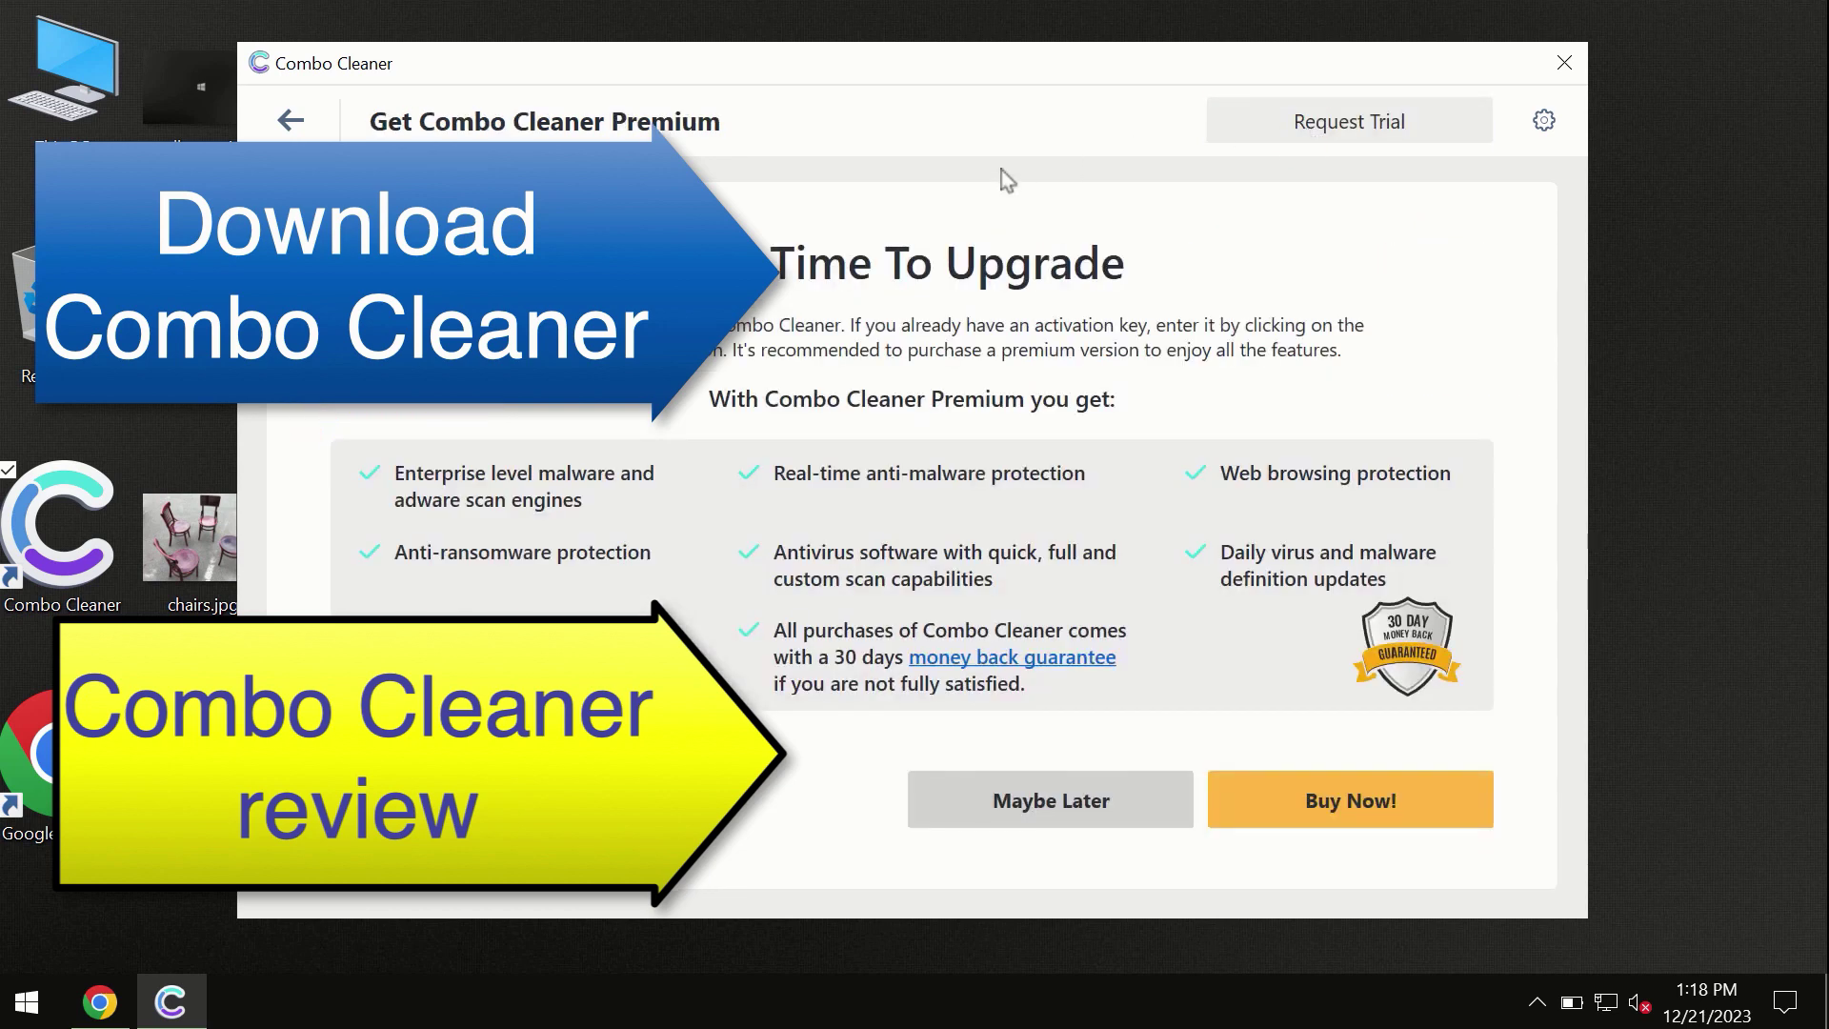
pyautogui.click(305, 124)
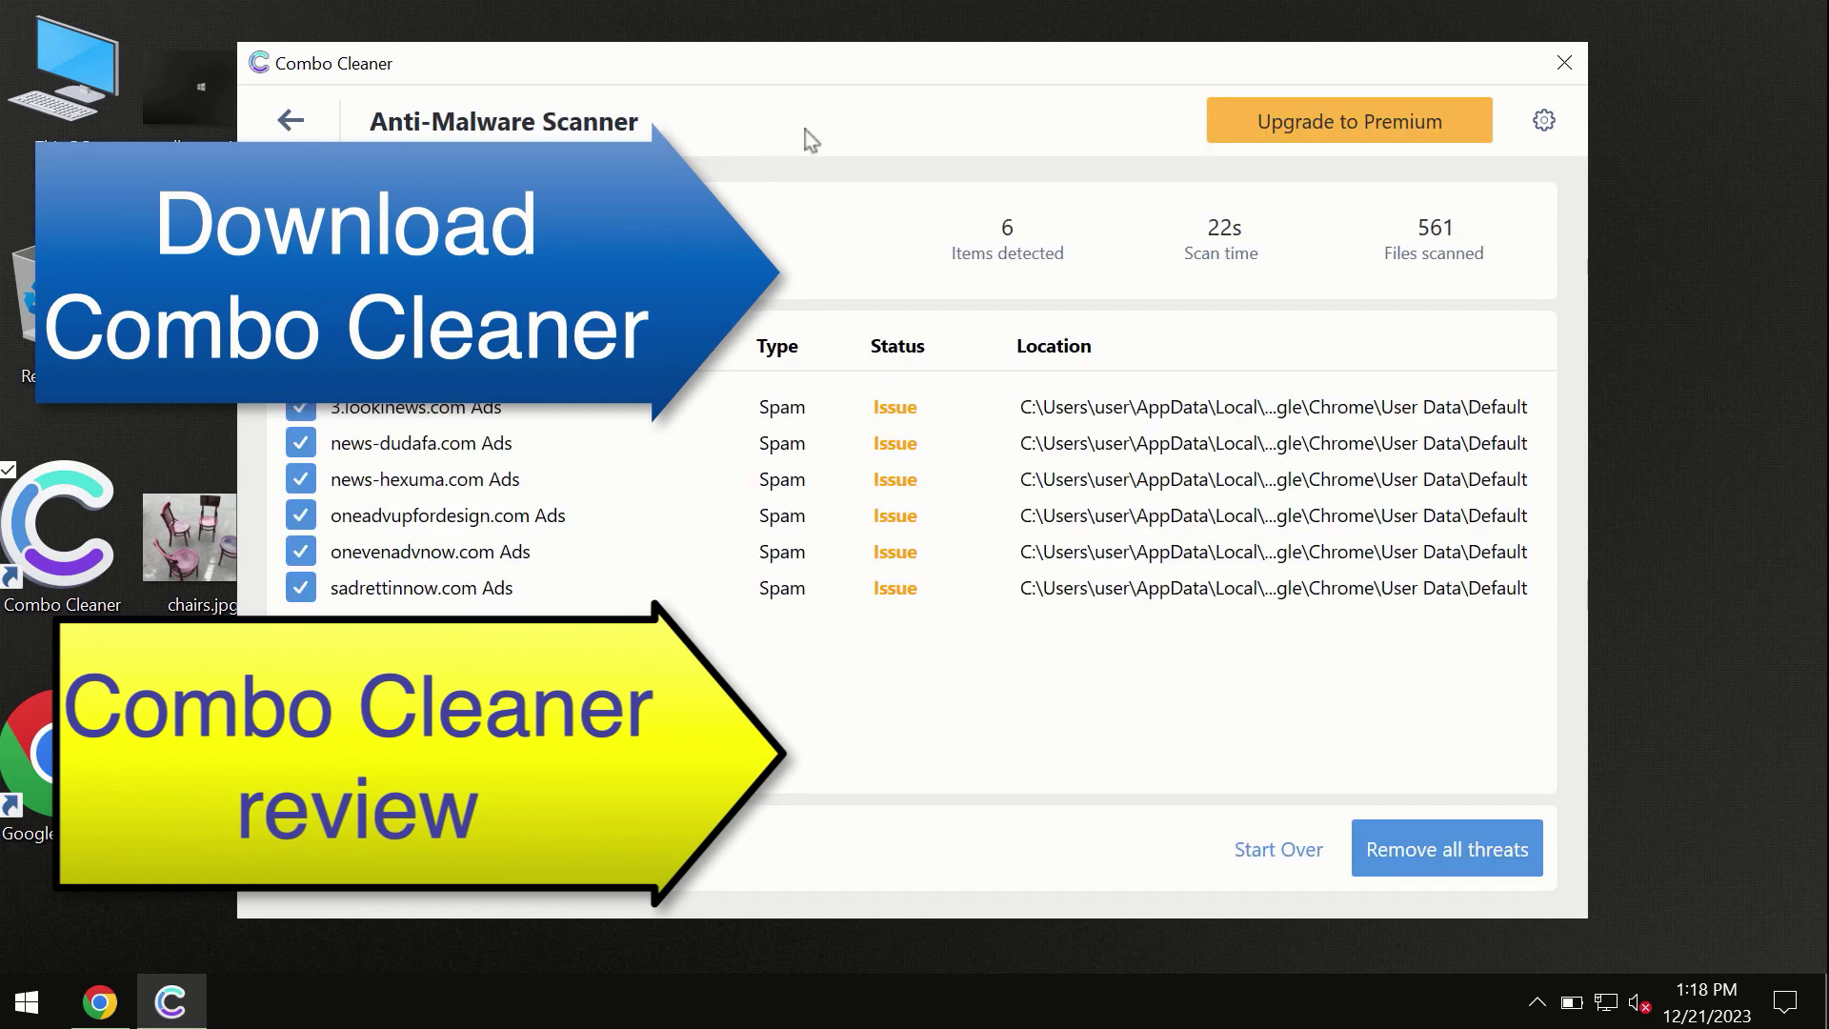